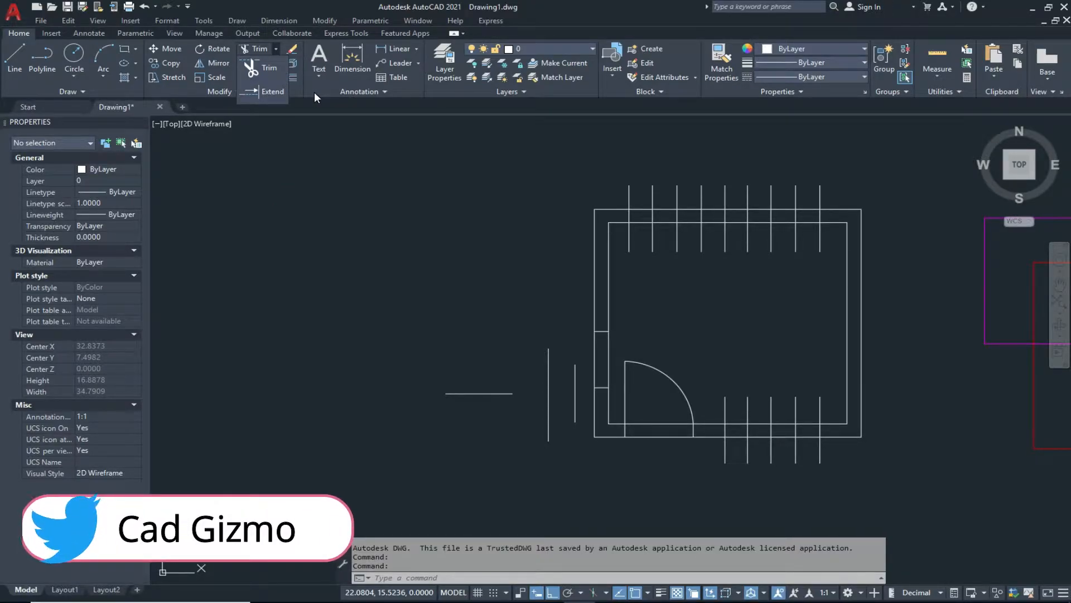
- Trim both lower wall lines across the door opening, using all objects as cutting edges
click(256, 51)
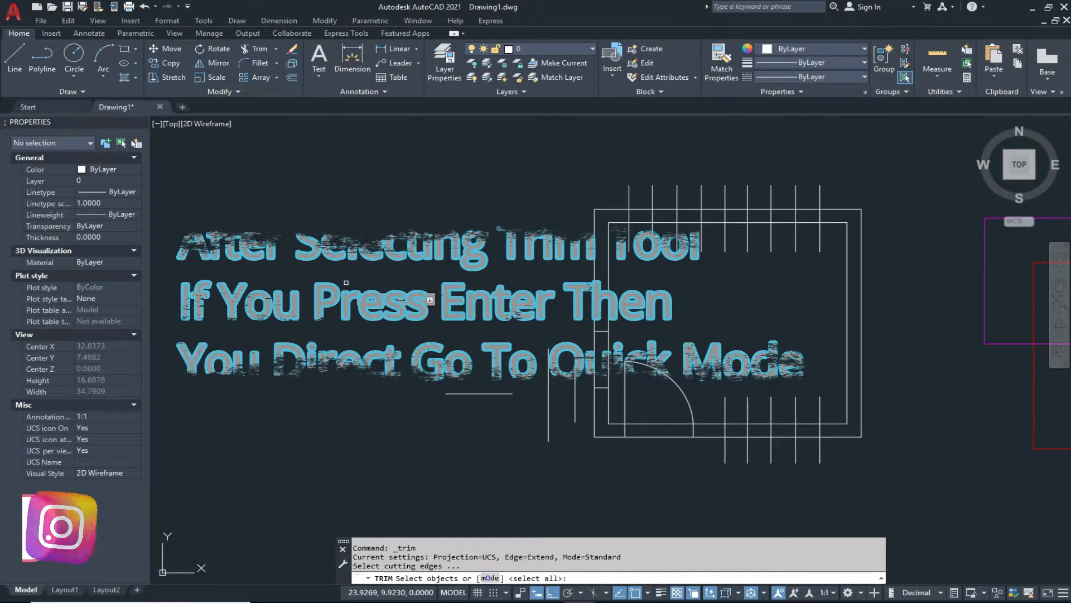
key(Return)
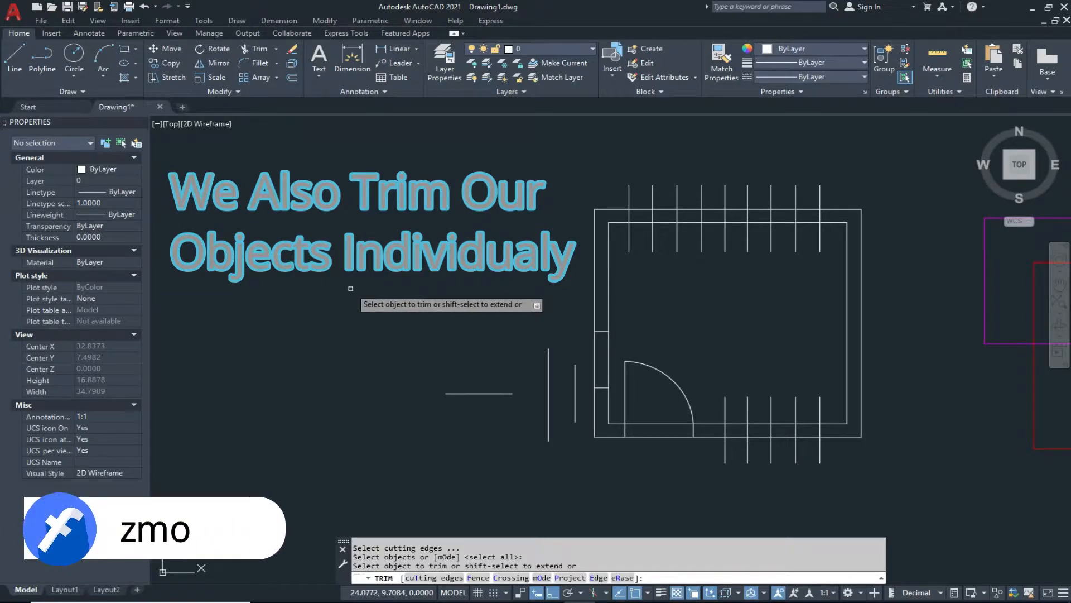
key(ctrl+z)
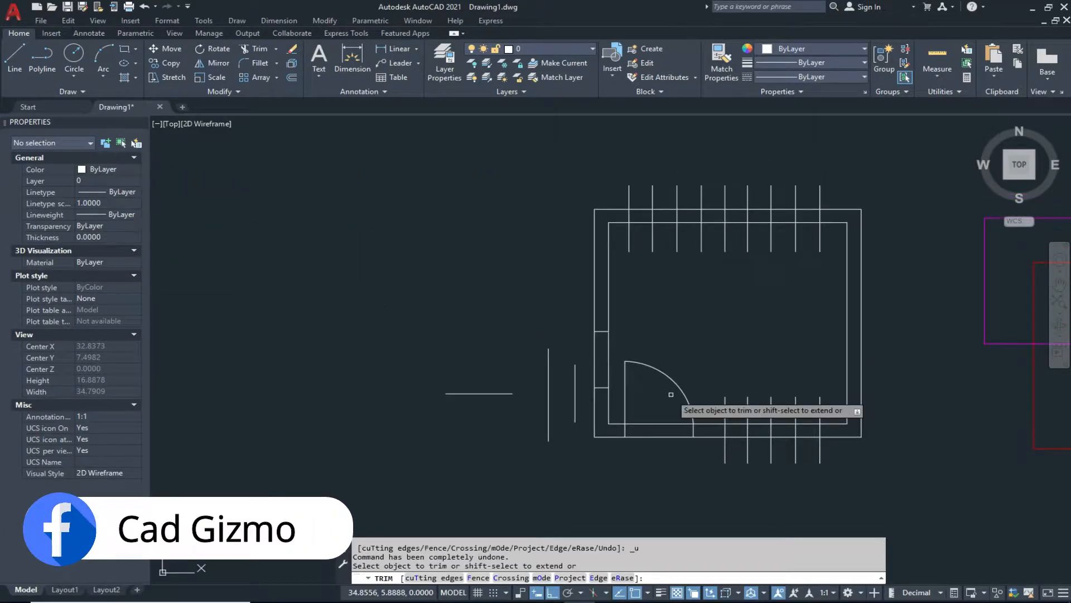
scroll(671, 395, up, 6)
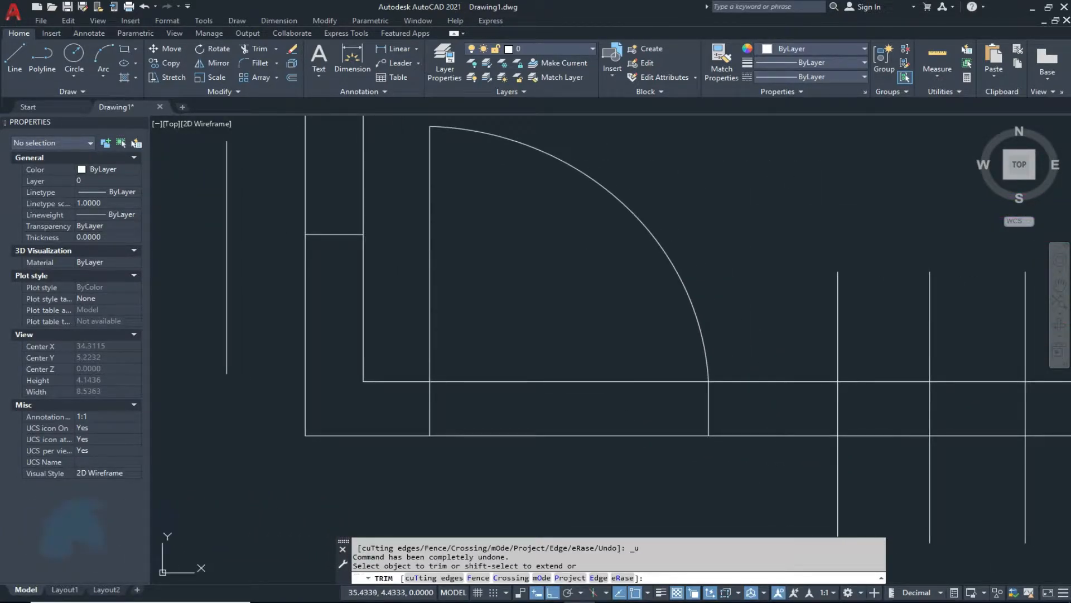
click(682, 331)
click(503, 467)
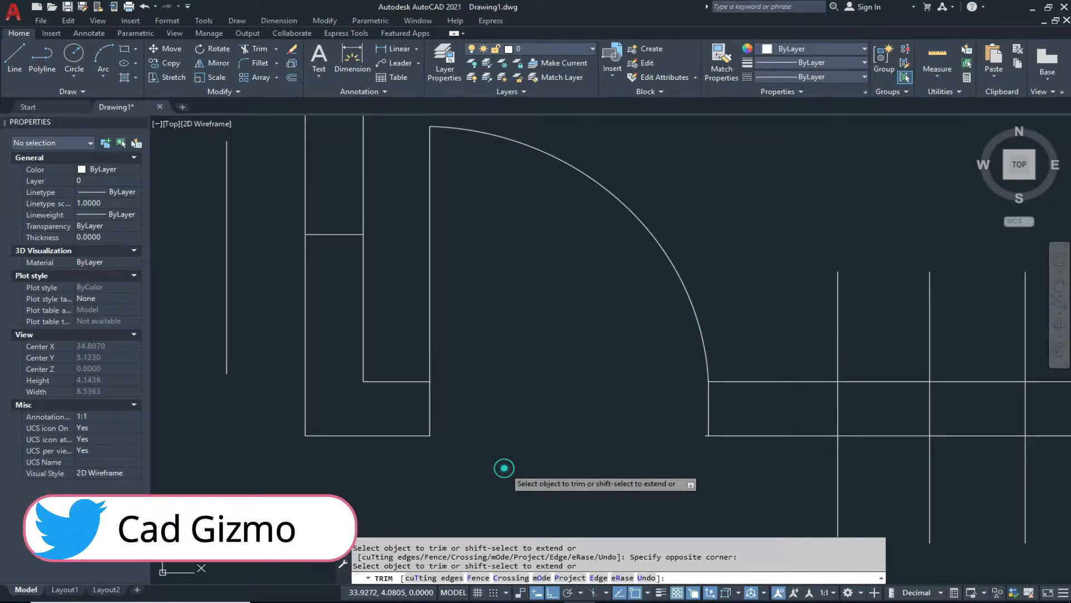
- Trim both lower wall lines between the first and second vertical lines and between the third and fourth
scroll(558, 439, down, 2)
mouse_move(571, 435)
middle_down()
mouse_move(499, 414)
mouse_move(524, 435)
middle_up()
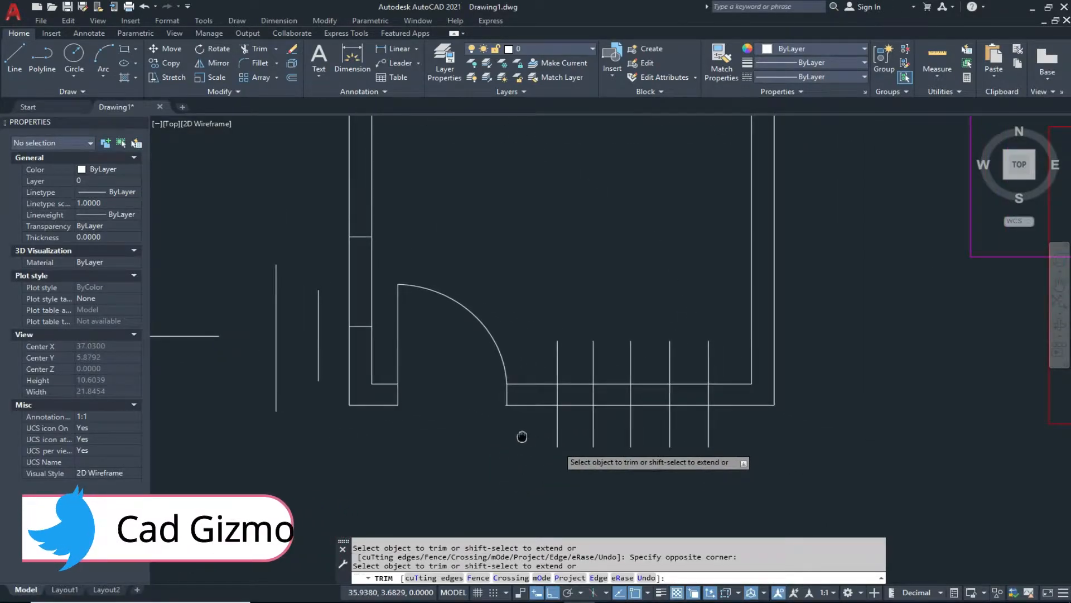
middle_drag(616, 459, 601, 459)
scroll(639, 419, up, 2)
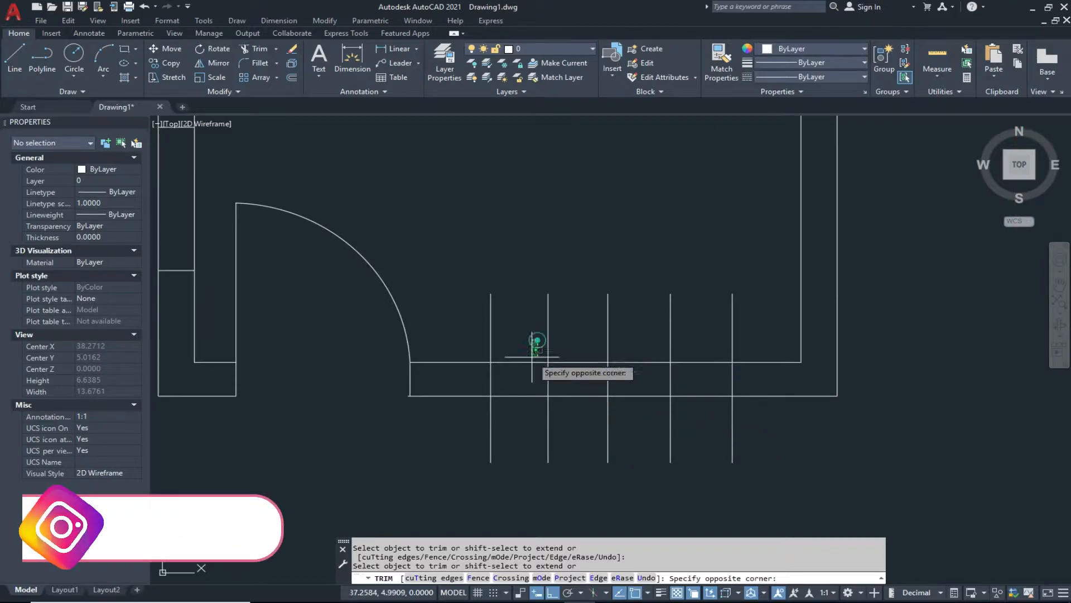
click(538, 340)
click(516, 409)
scroll(610, 411, up, 2)
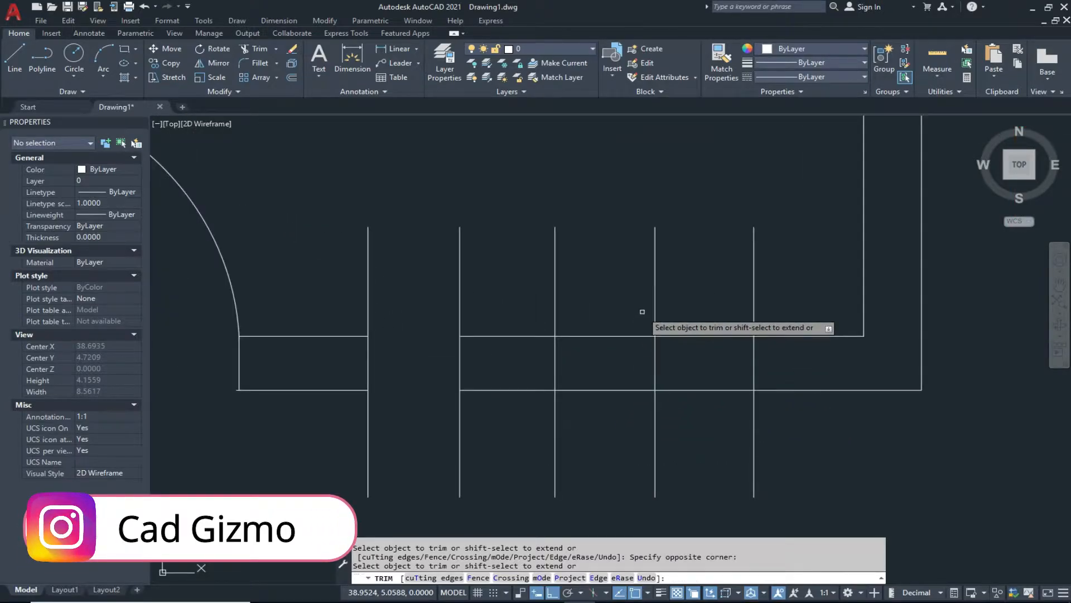
click(639, 307)
click(581, 430)
middle_drag(606, 427, 760, 420)
scroll(720, 435, down, 3)
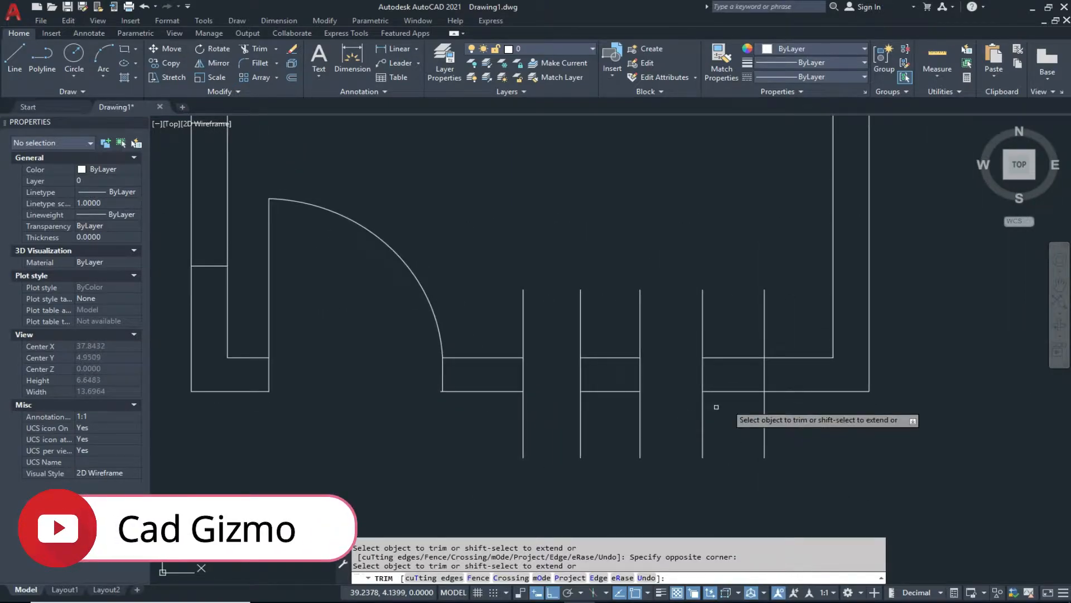
mouse_move(778, 397)
middle_down()
mouse_move(785, 402)
mouse_move(762, 418)
middle_up()
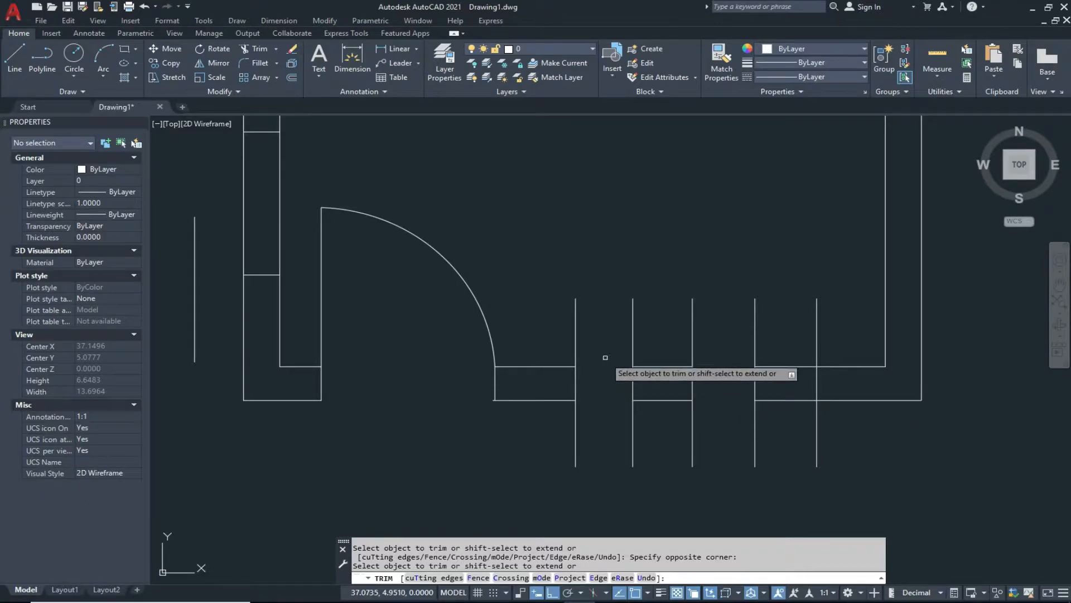
- Trim individual ends of the vertical lines crossing the lower wall, alternating above and below the wall, and undo the last trim
click(631, 419)
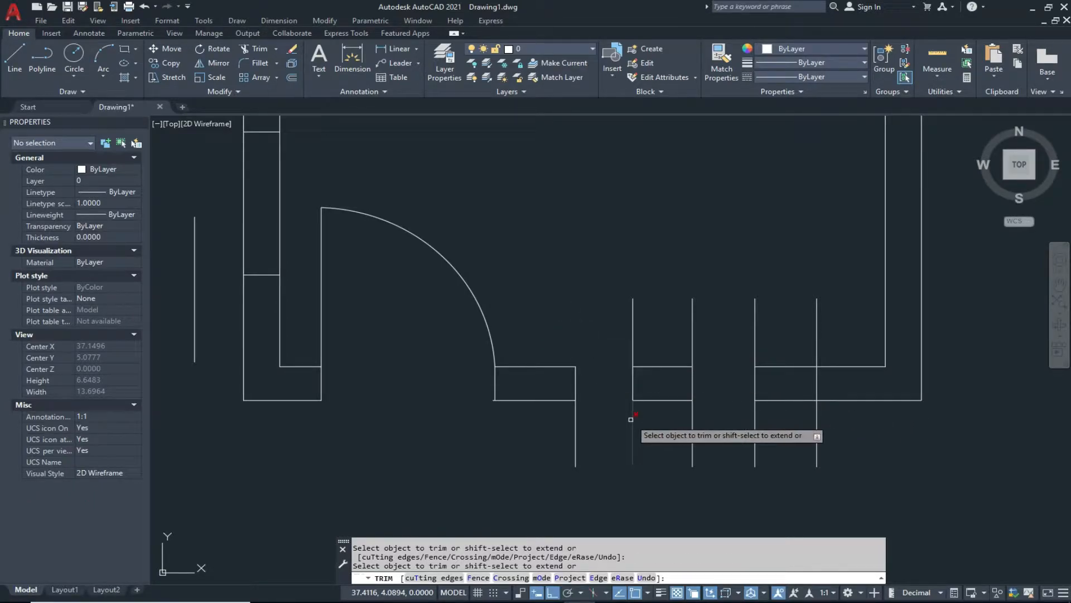
click(633, 421)
click(694, 316)
click(817, 413)
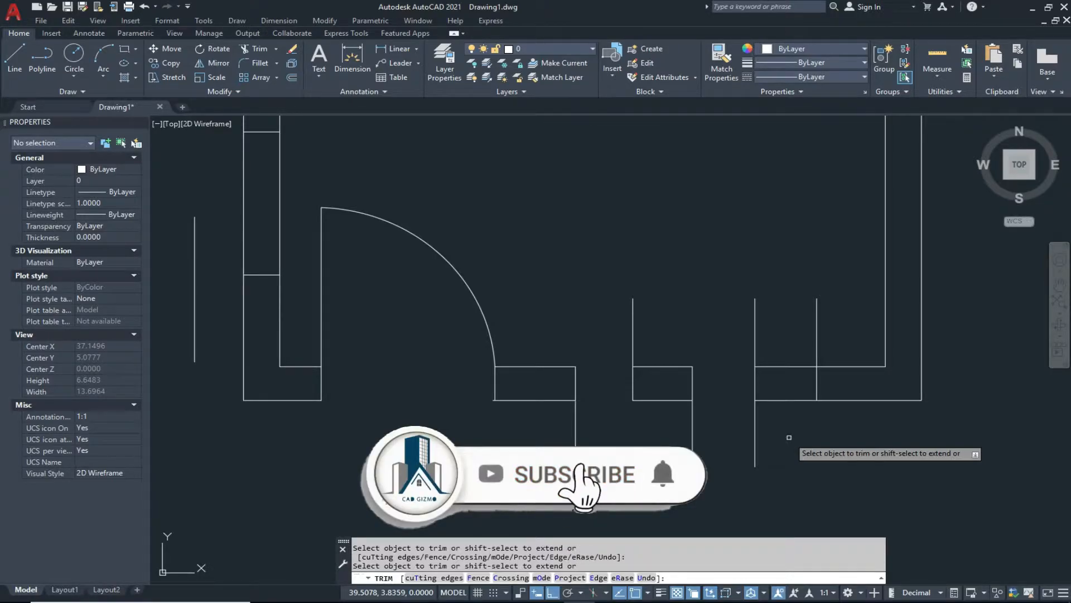
key(ctrl+z)
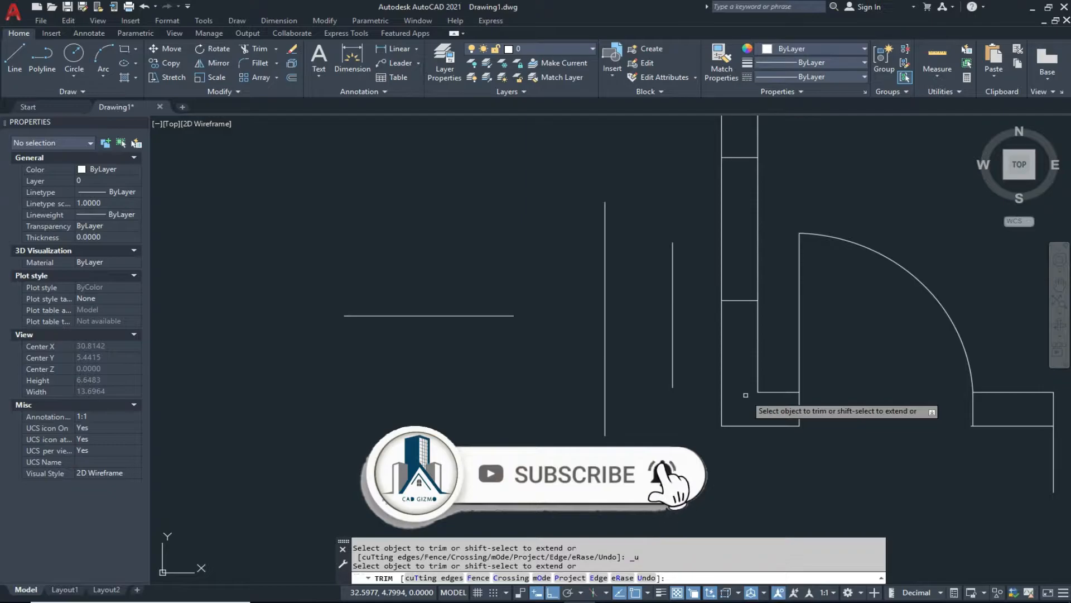
- Trim the middle section out of the longer free-standing vertical line outside the room and end Trim
click(606, 340)
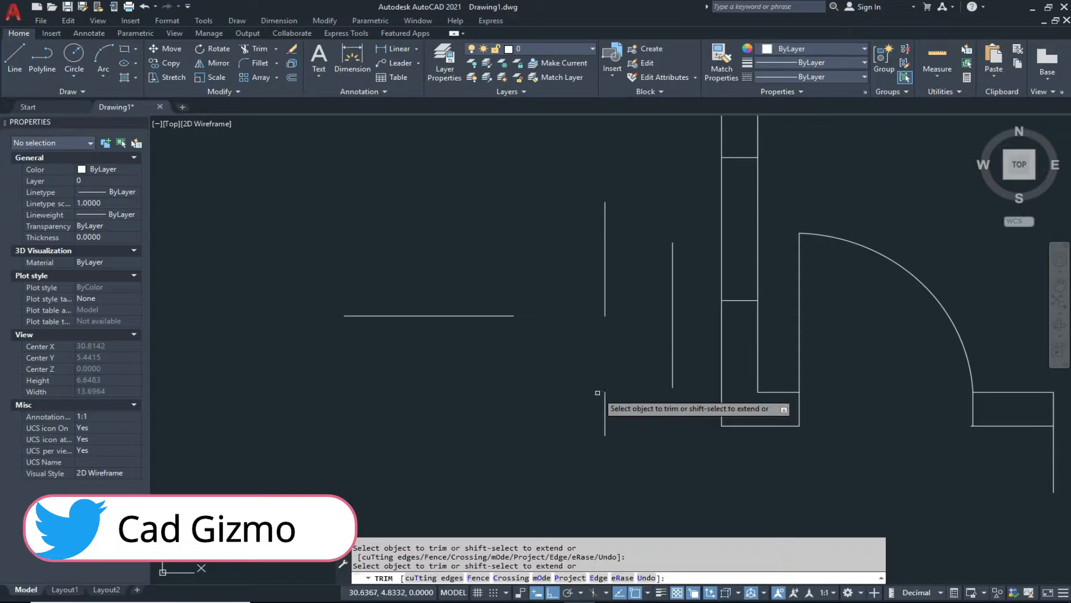
scroll(558, 390, down, 2)
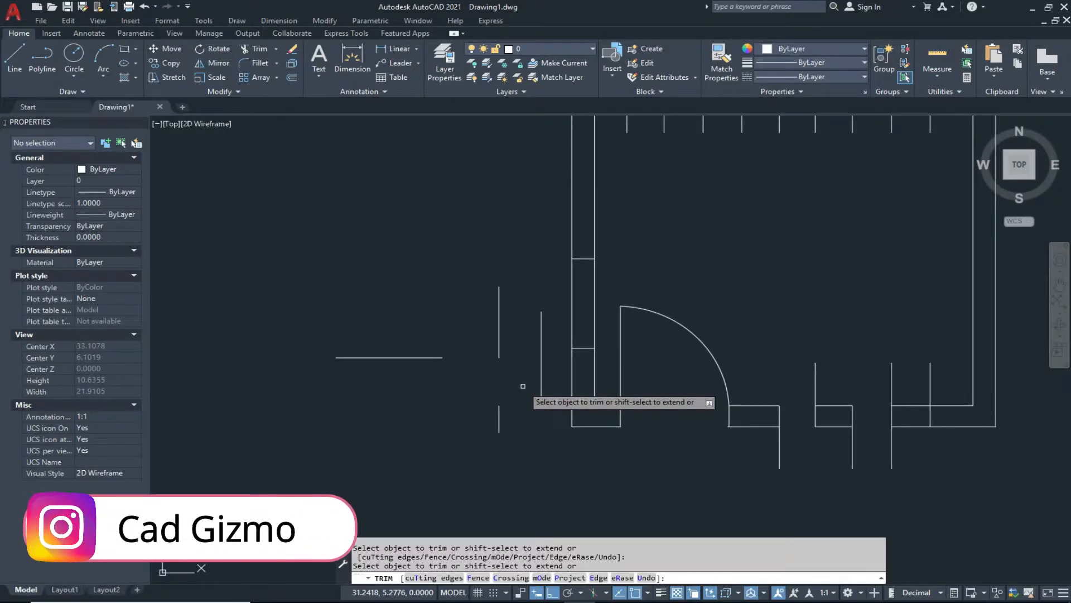
key(Escape)
key(Escape)
key(Escape)
scroll(760, 340, down, 2)
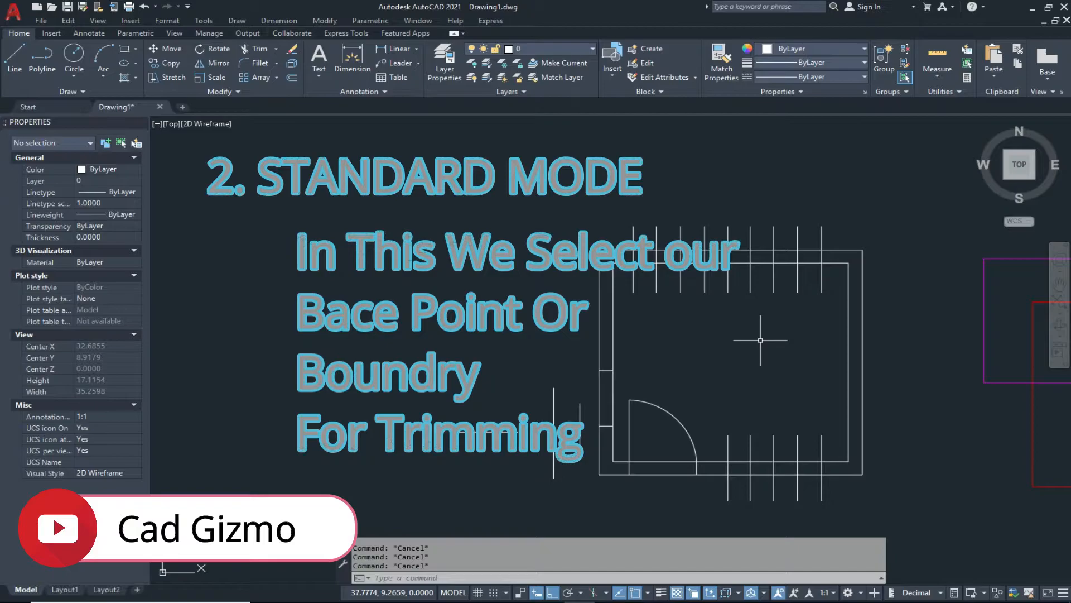
- Trim the vertical line ends above the upper wall, using its outer line as the cutting edge, and undo the trim
scroll(702, 363, up, 4)
middle_drag(706, 352, 715, 426)
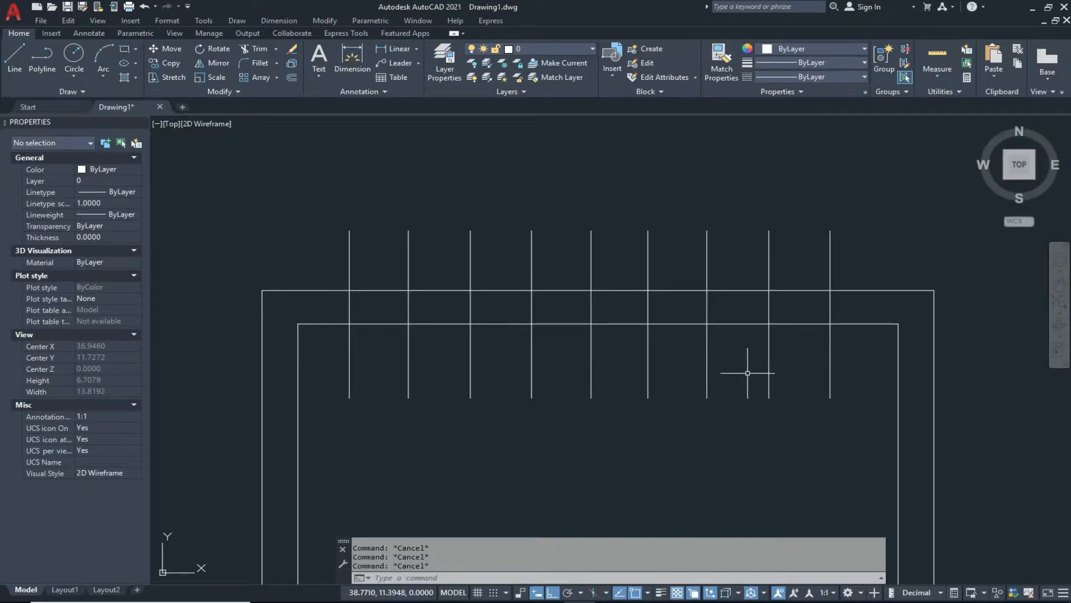
click(258, 49)
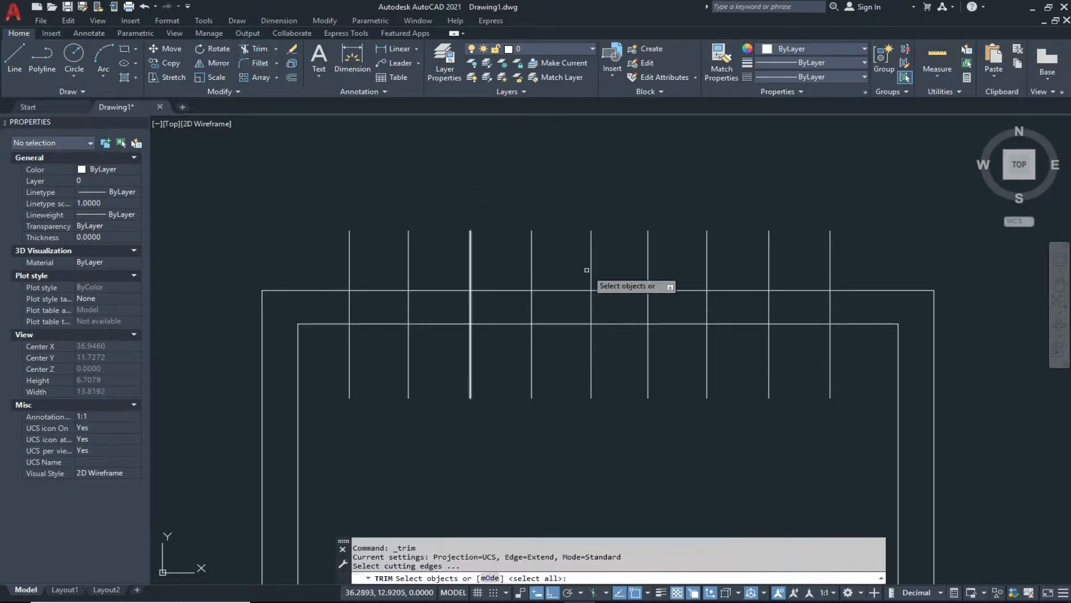
click(850, 290)
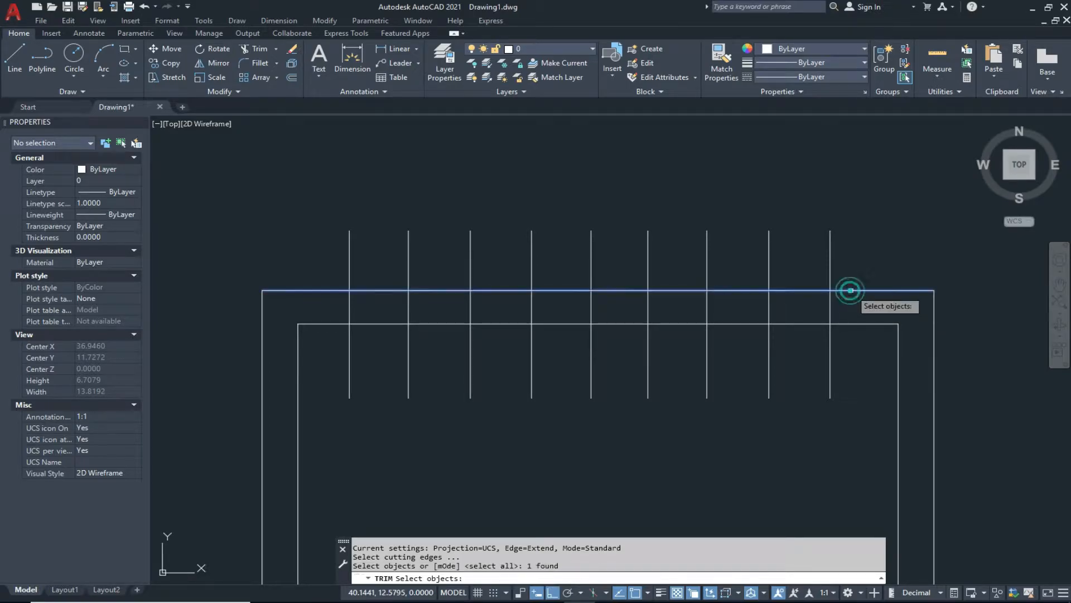
middle_drag(861, 273, 865, 310)
key(Return)
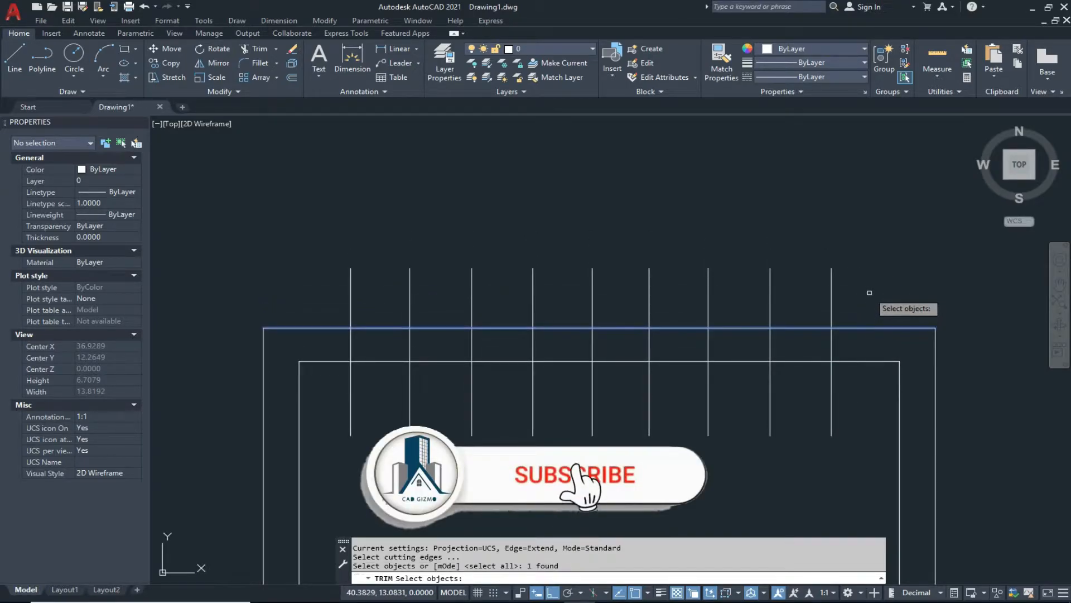
click(890, 258)
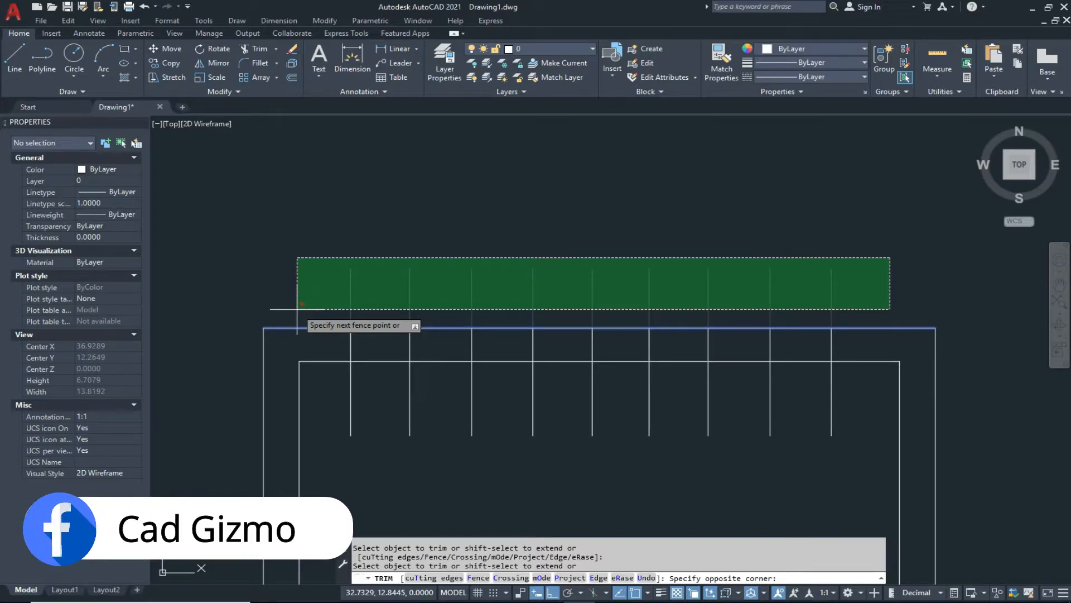
click(297, 308)
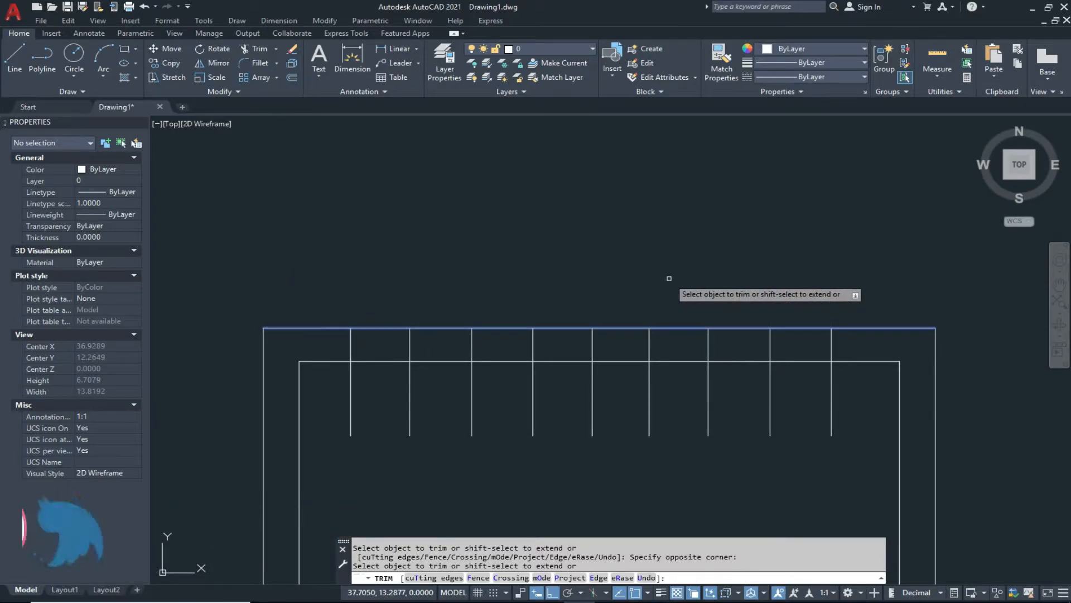
key(ctrl+z)
- Trim the portions of all nine vertical lines below the upper wall's outer line with one crossing selection
middle_drag(758, 276, 757, 240)
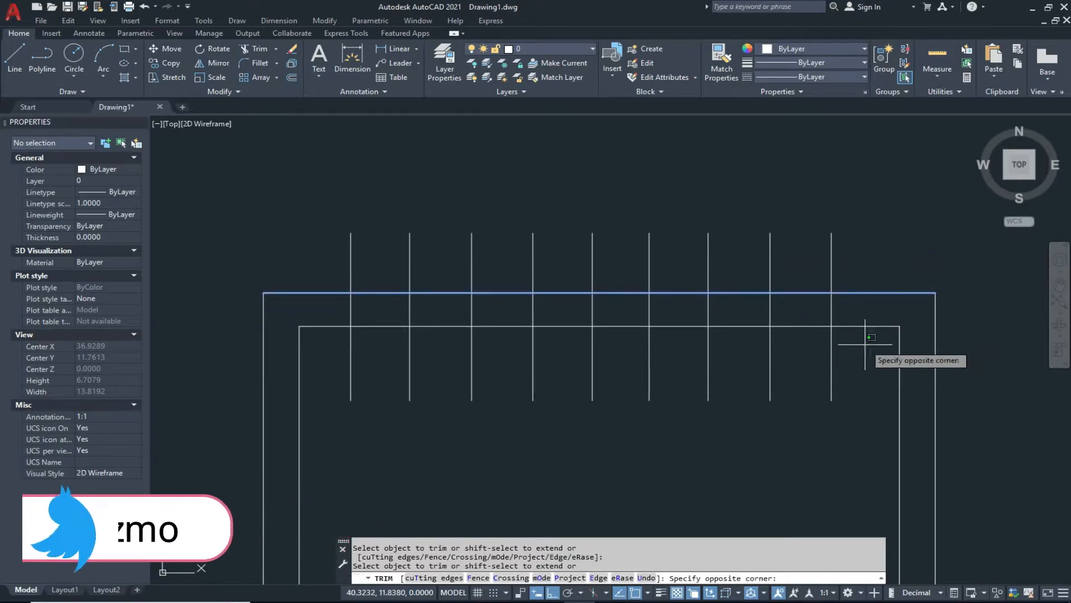
click(864, 344)
click(335, 412)
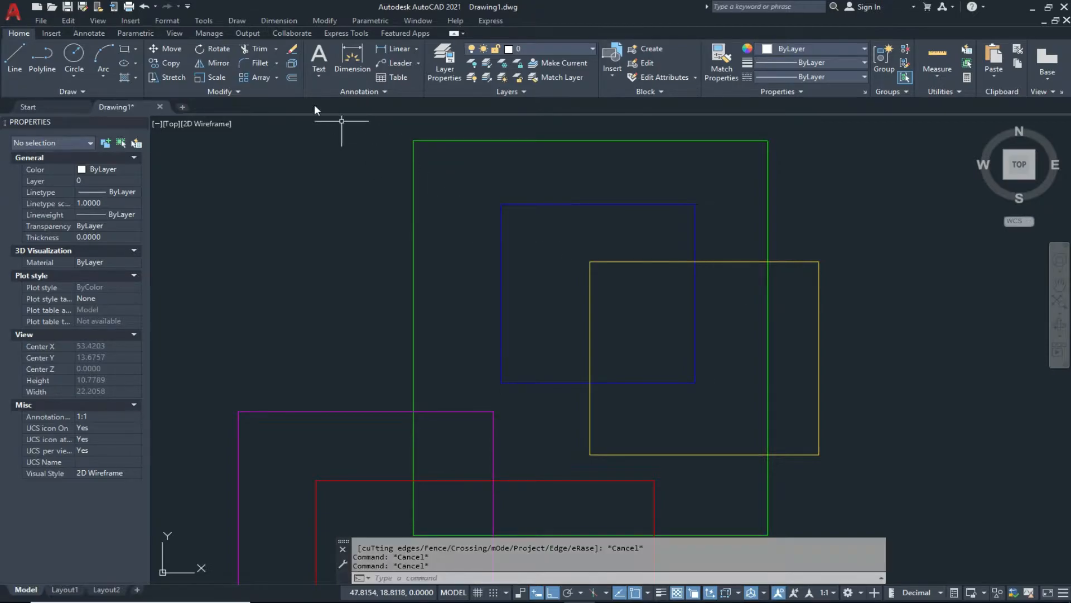
- Trim the green rectangle outside the yellow rectangle, using the yellow one as the cutting edge, and undo the trim
click(259, 49)
click(755, 261)
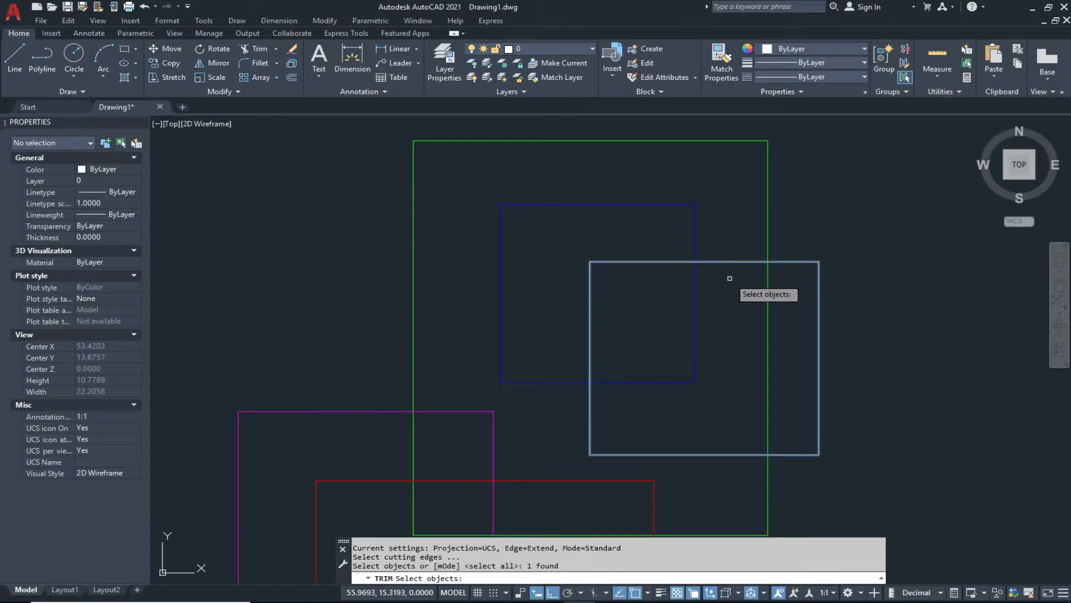
key(Return)
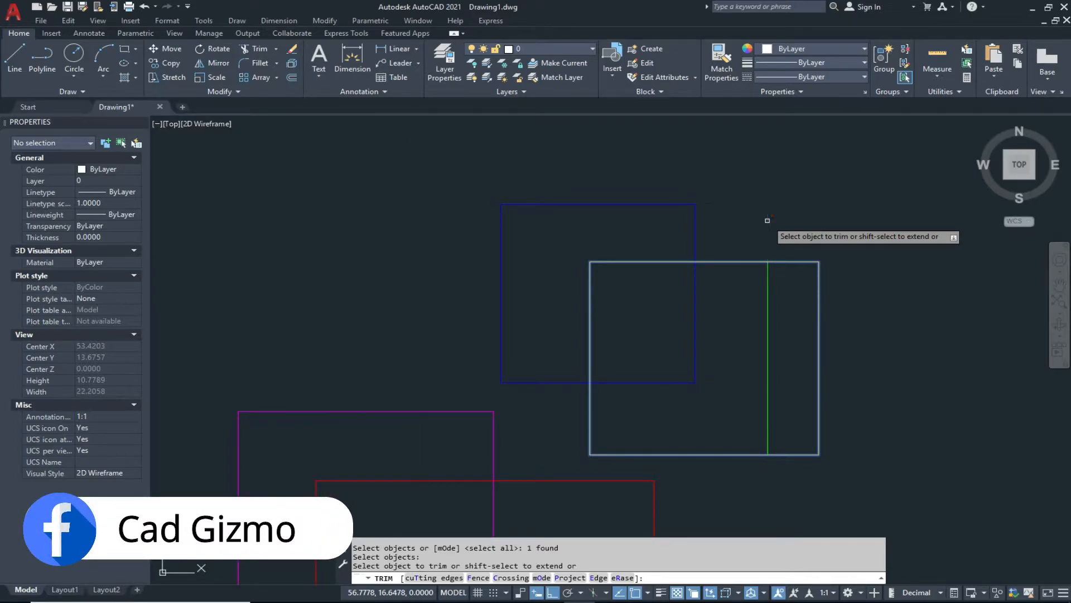
click(767, 220)
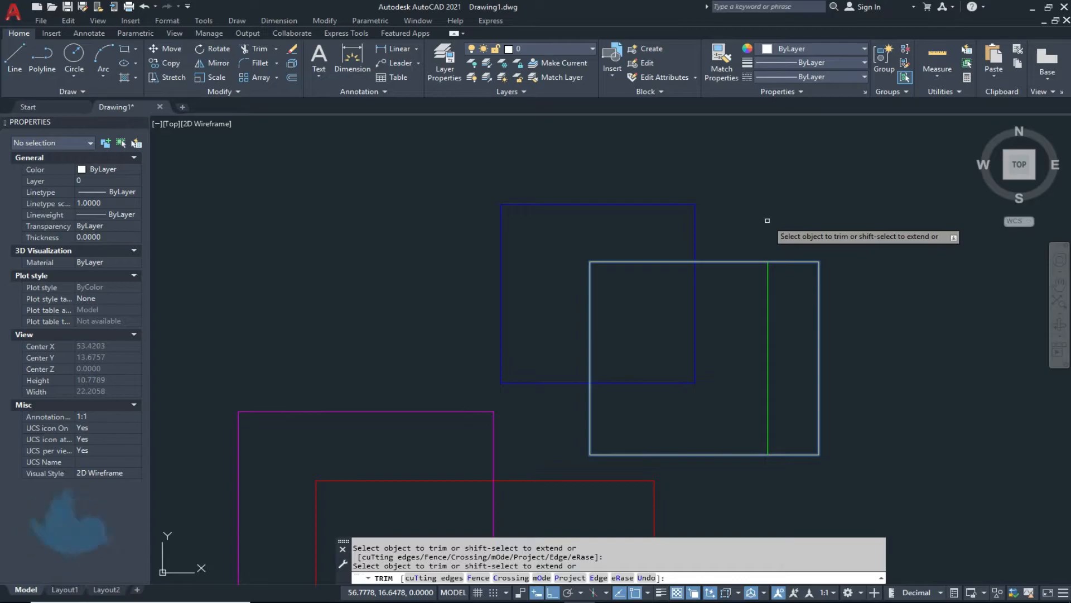
key(ctrl+z)
- Trim the green line segment inside the yellow rectangle, undo that trim, and end the command
click(767, 294)
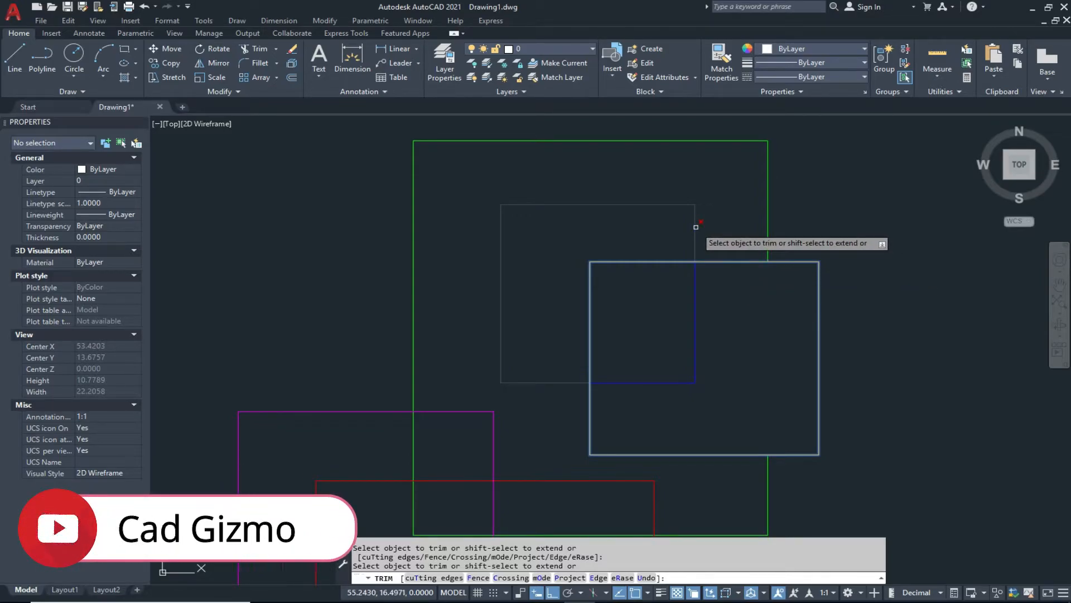
key(ctrl+z)
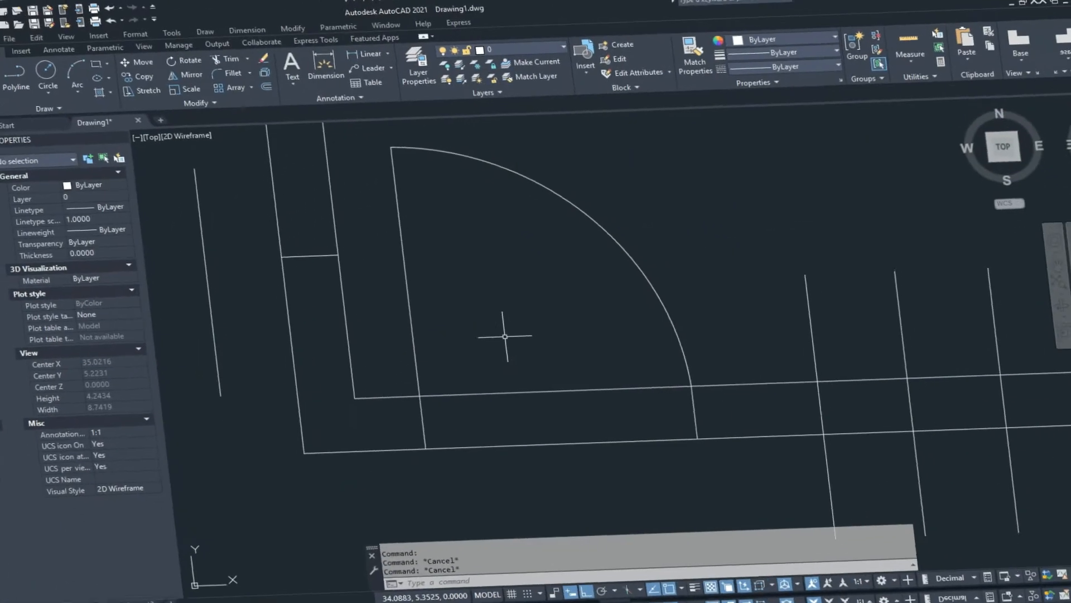
key(Escape)
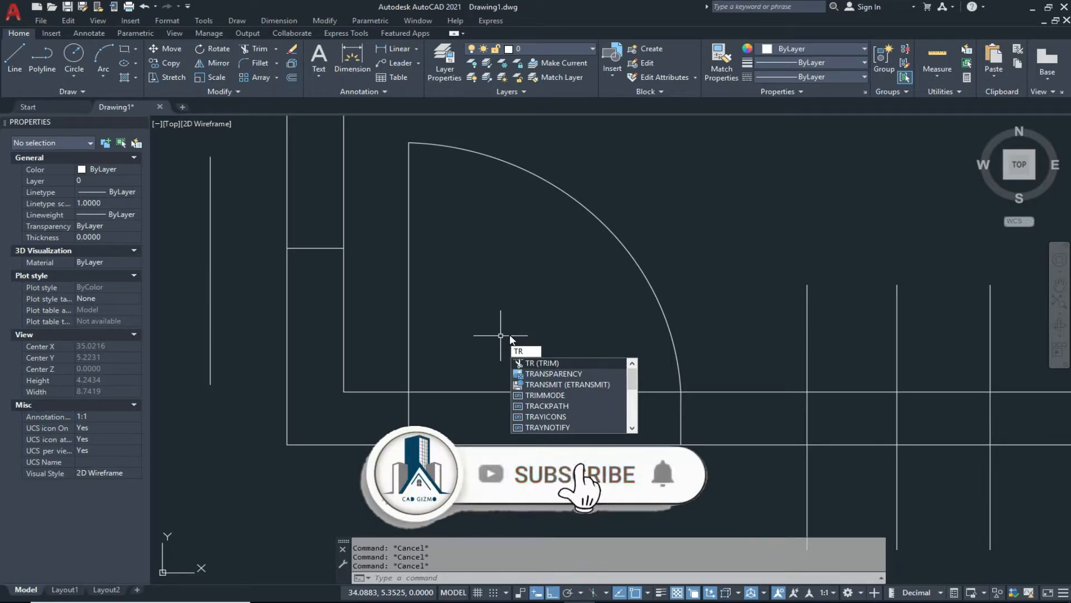
- Trim both lower wall lines across the door opening, using the two short jamb lines as cutting edges
key(Return)
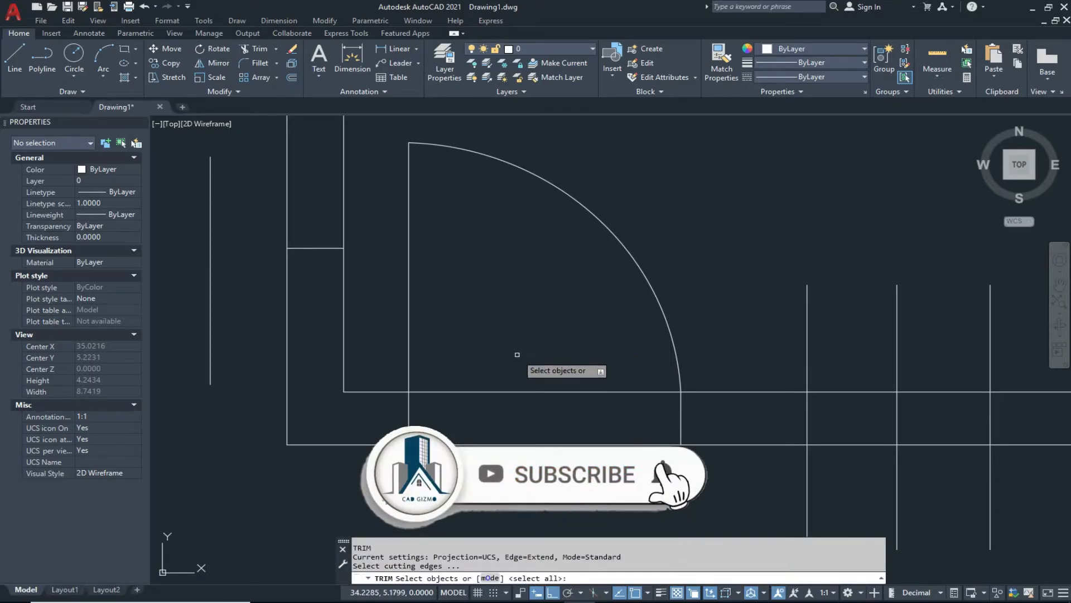
key(Return)
middle_drag(519, 367, 503, 366)
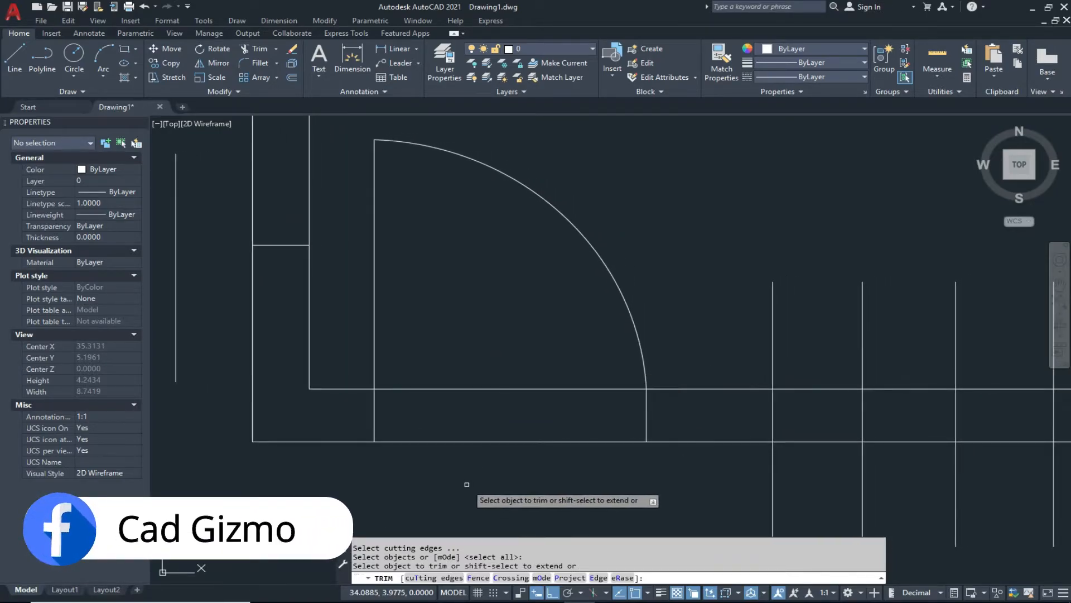
click(441, 578)
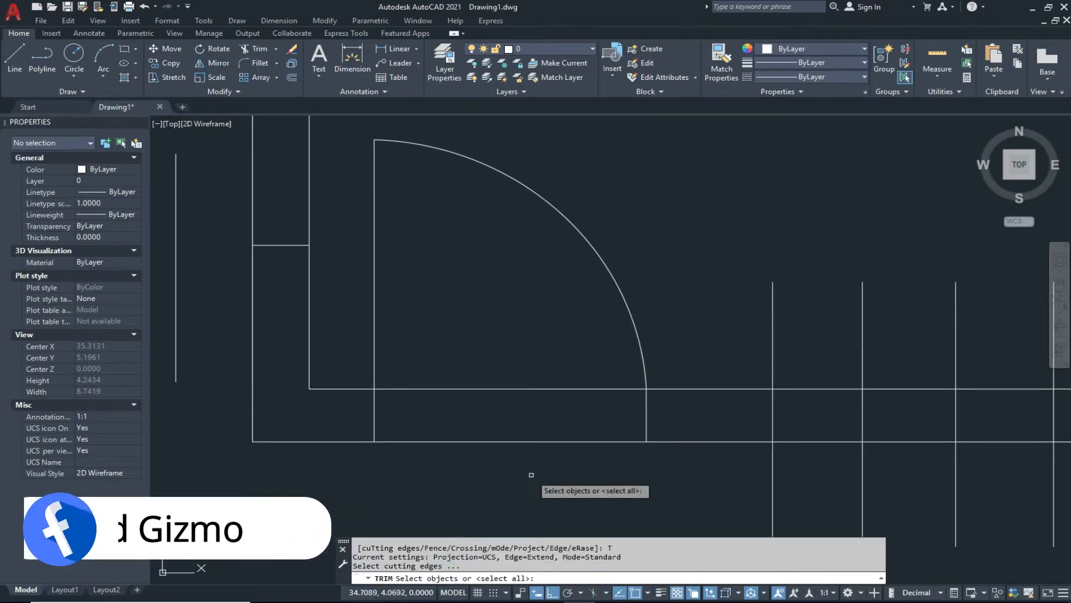
click(374, 410)
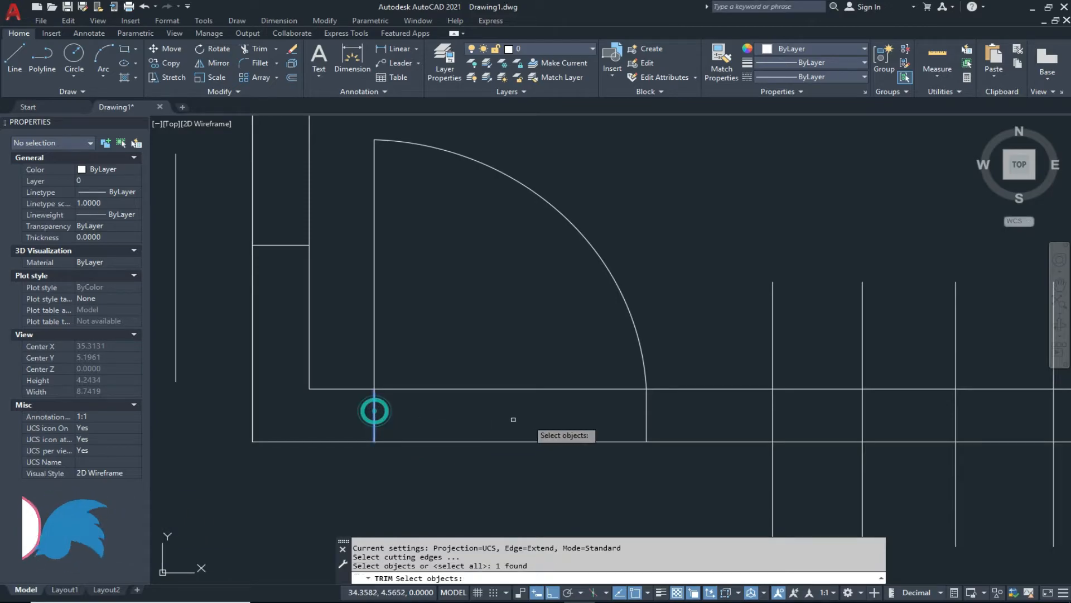
click(646, 416)
key(Return)
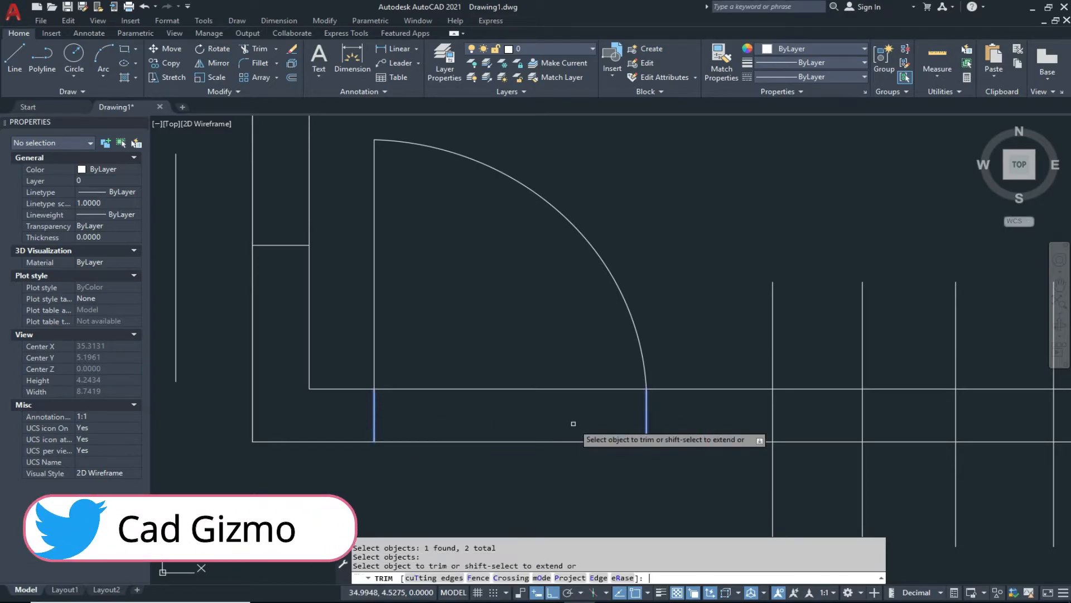
middle_drag(530, 352, 517, 322)
click(555, 295)
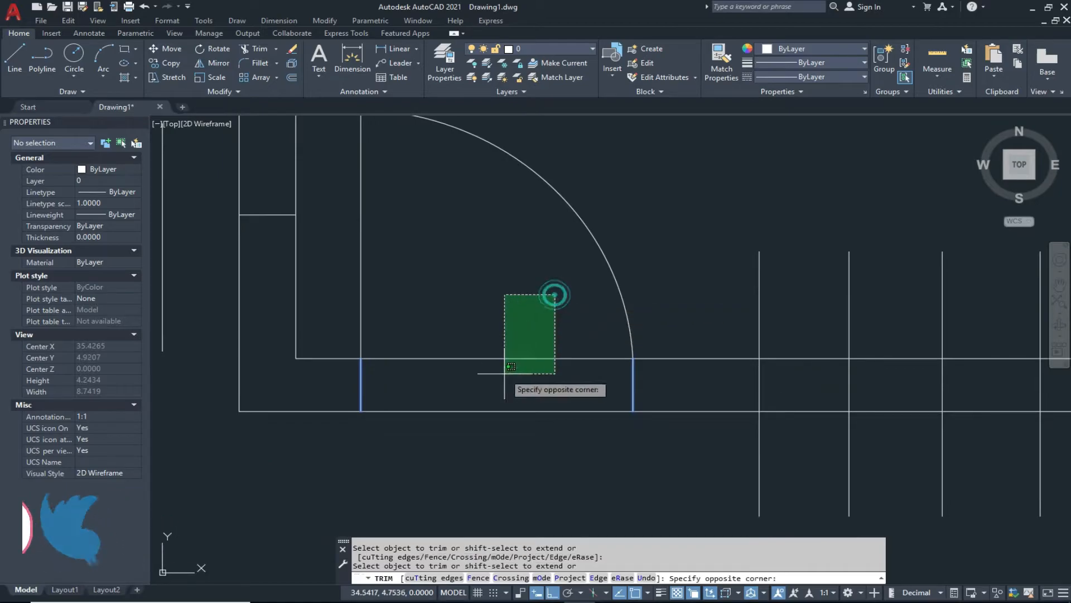
click(457, 440)
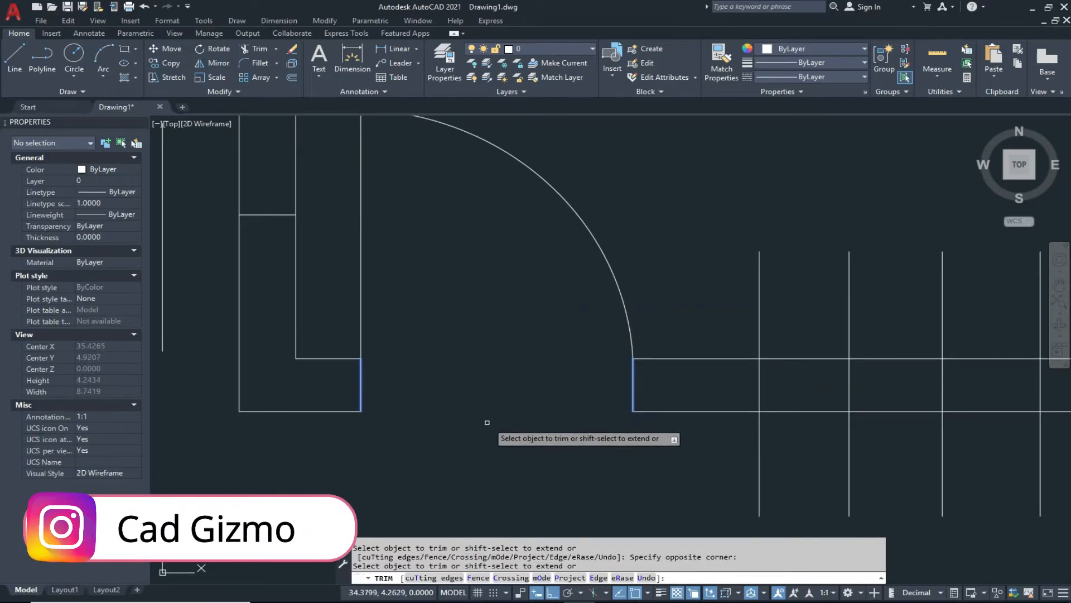
middle_drag(487, 421, 452, 396)
key(Return)
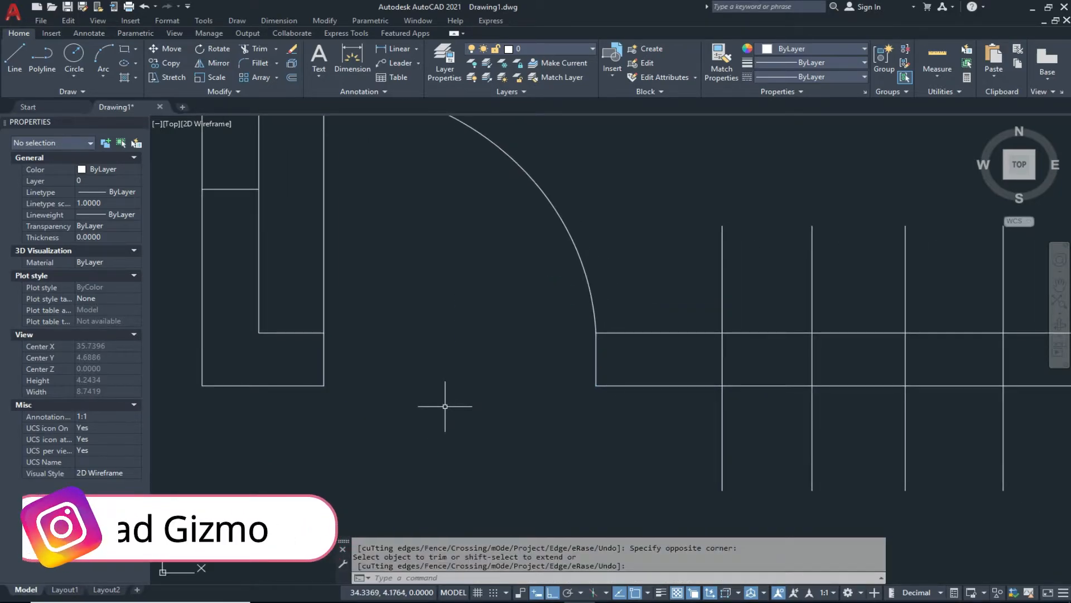
- Trim the lower wall's inner line between the first and last of the five vertical lines, using those two lines as cutting edges
scroll(438, 393, down, 2)
middle_drag(482, 403, 434, 413)
middle_drag(609, 404, 546, 406)
scroll(546, 407, up, 2)
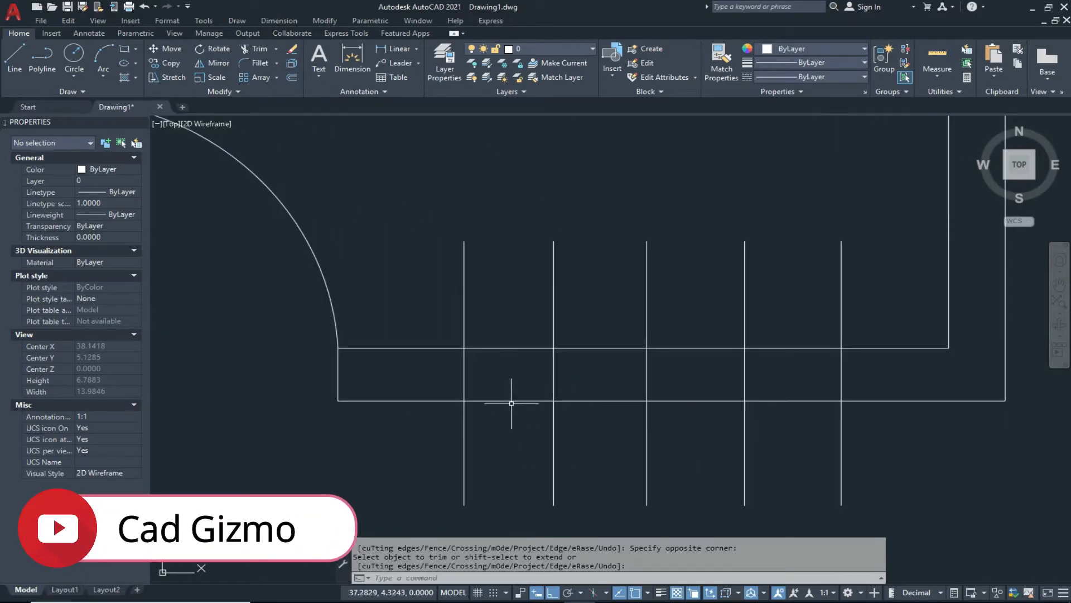
key(Escape)
key(Escape)
text(tr)
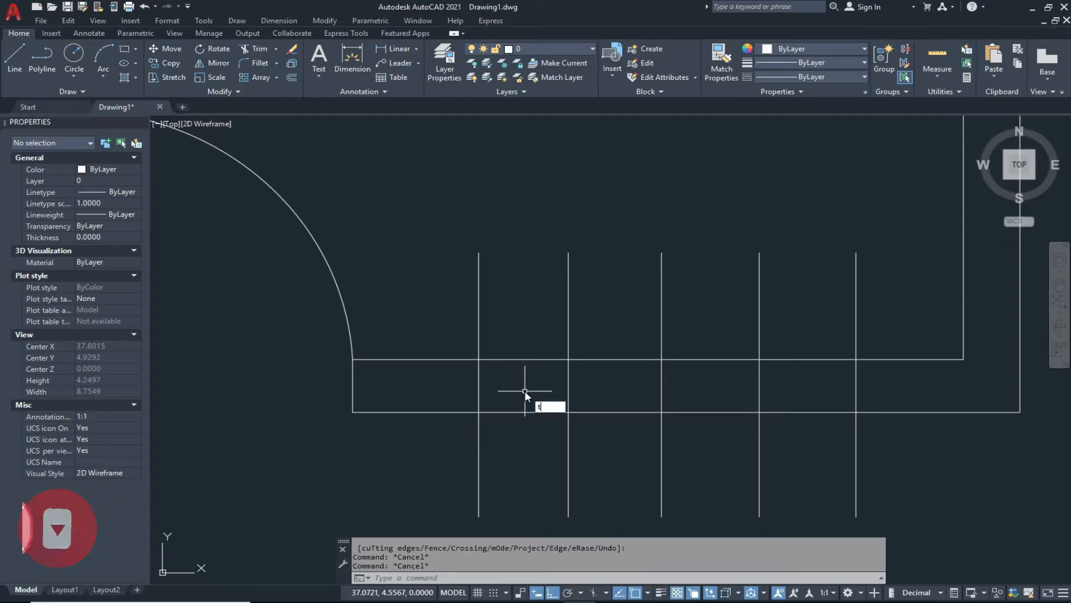
key(Return)
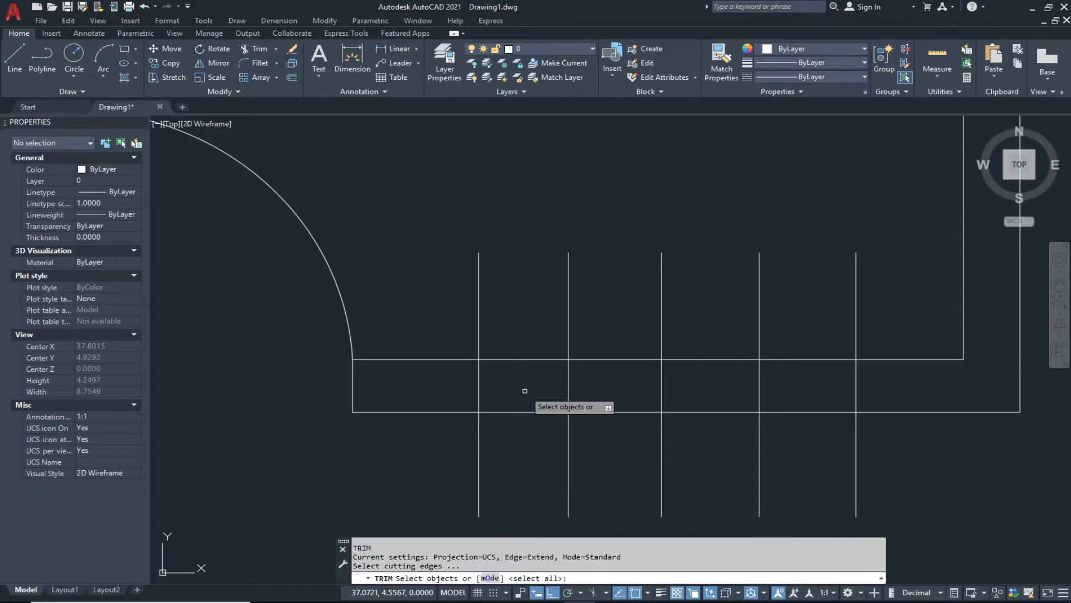
click(479, 384)
click(856, 385)
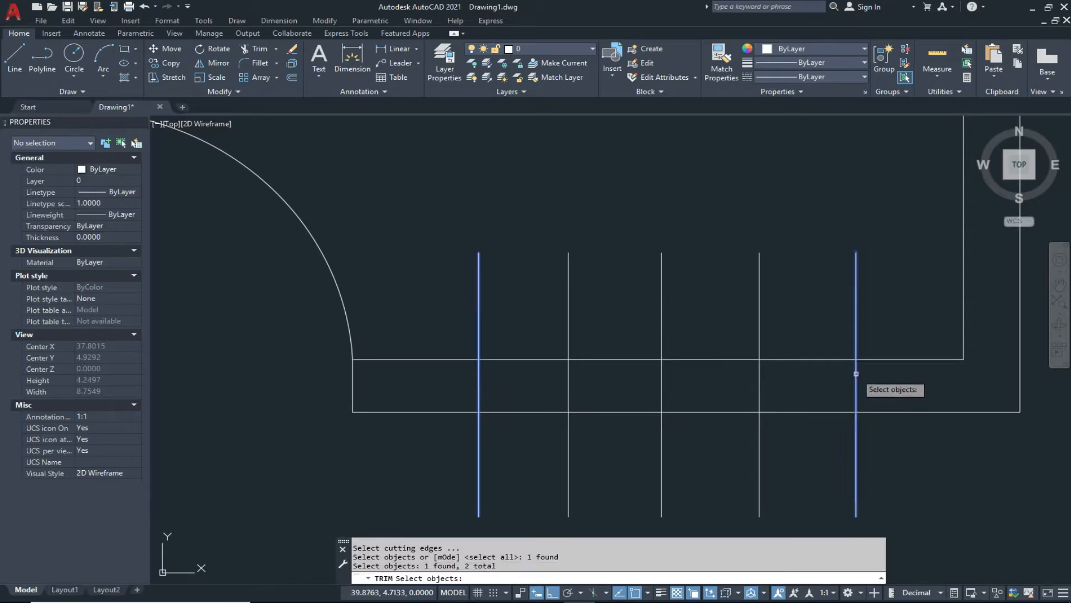
middle_drag(757, 408, 706, 412)
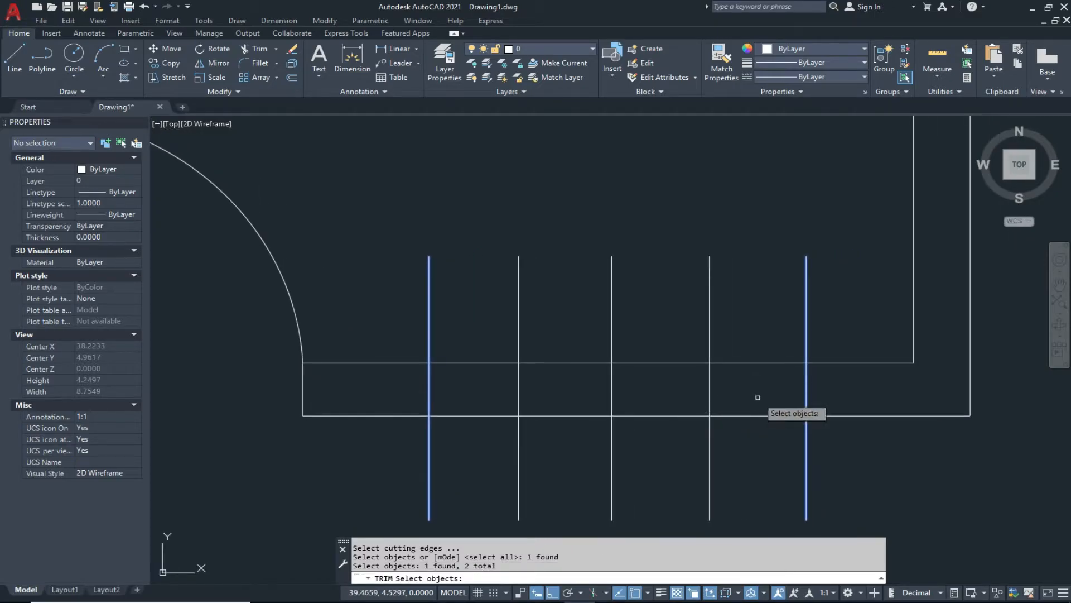
key(Return)
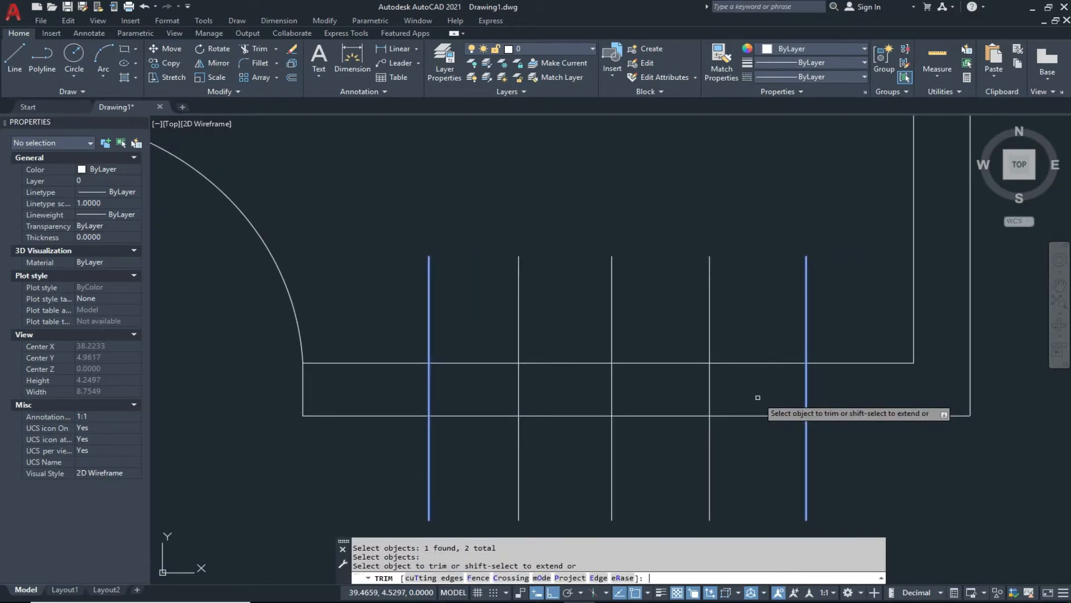
click(769, 321)
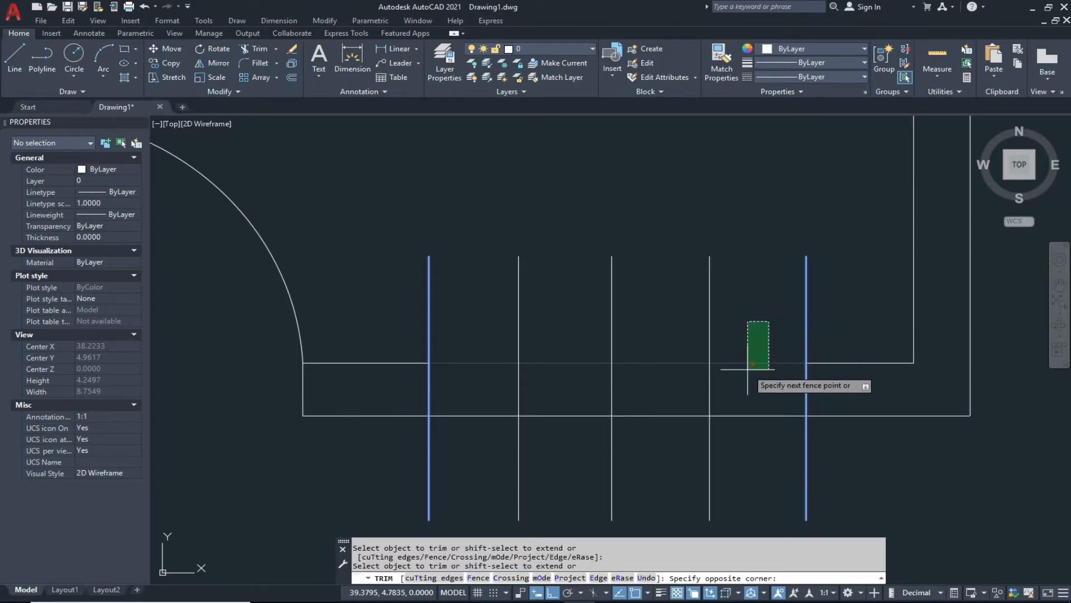
click(748, 368)
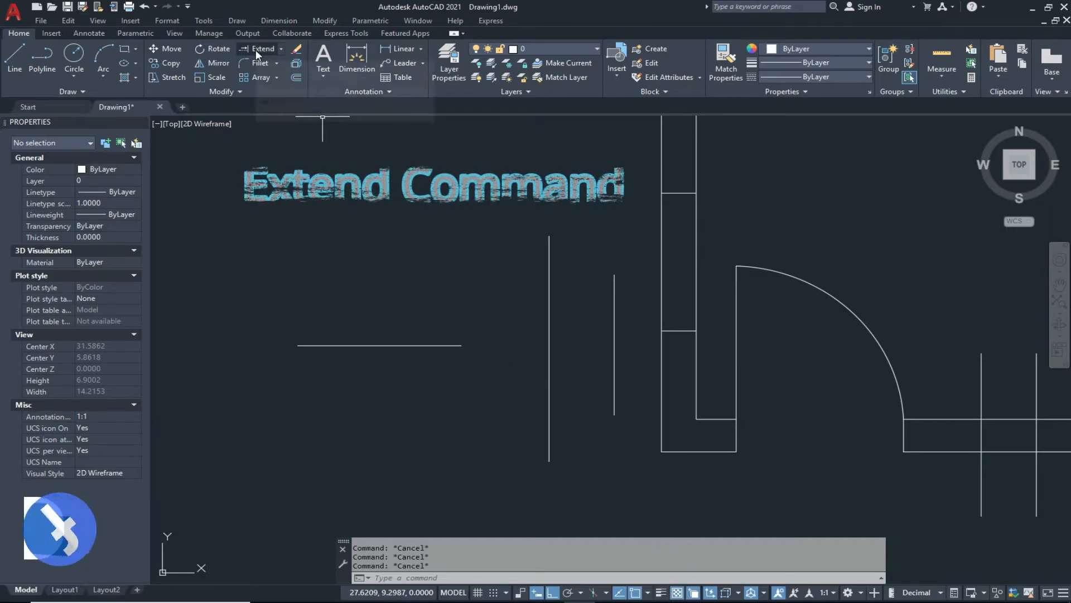
- Extend the horizontal line to the long vertical line as boundary edge, undo the extension, and end the command
click(258, 49)
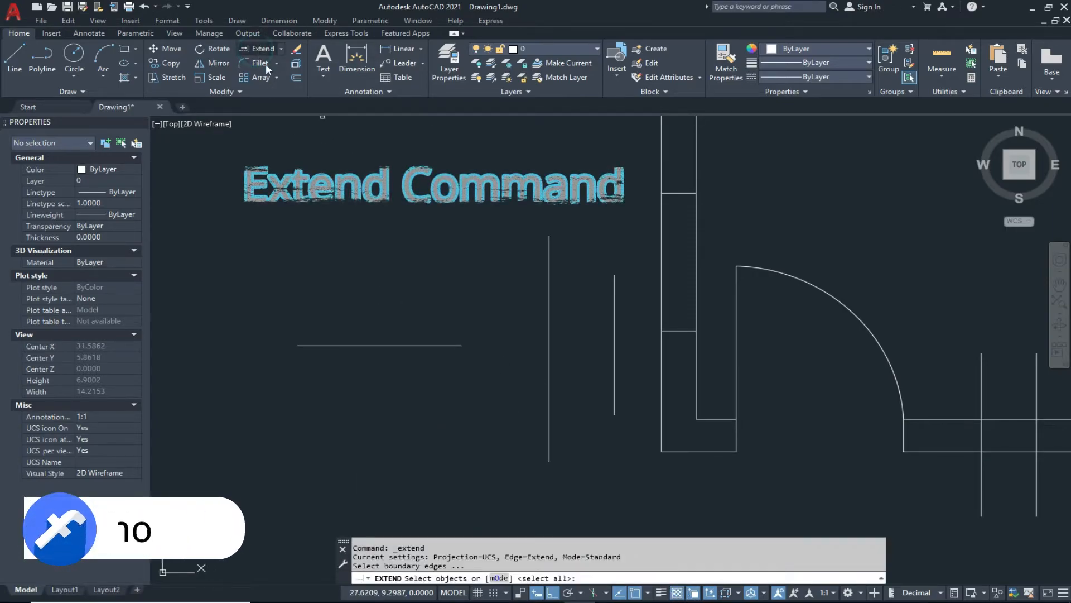
click(548, 332)
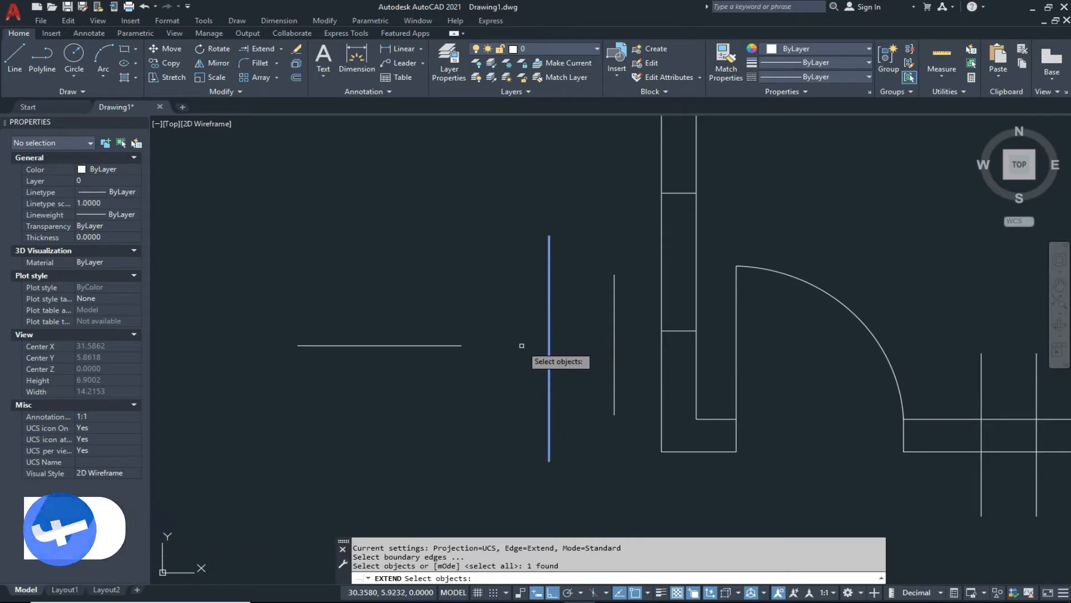
key(Return)
click(452, 345)
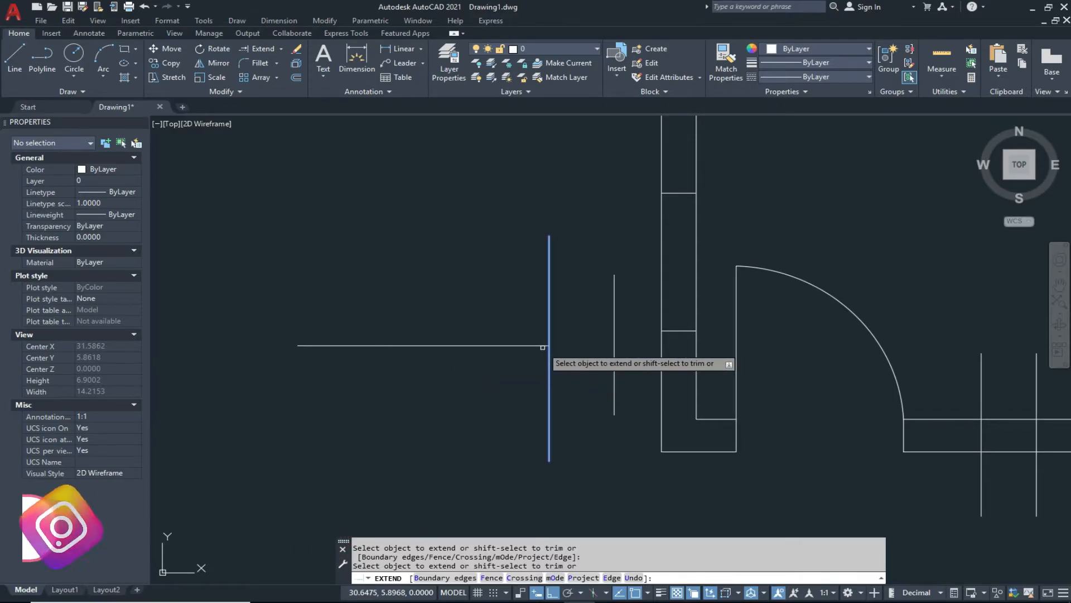
key(ctrl+z)
mouse_move(457, 351)
middle_down()
mouse_move(428, 357)
mouse_move(450, 366)
middle_up()
key(Escape)
key(Escape)
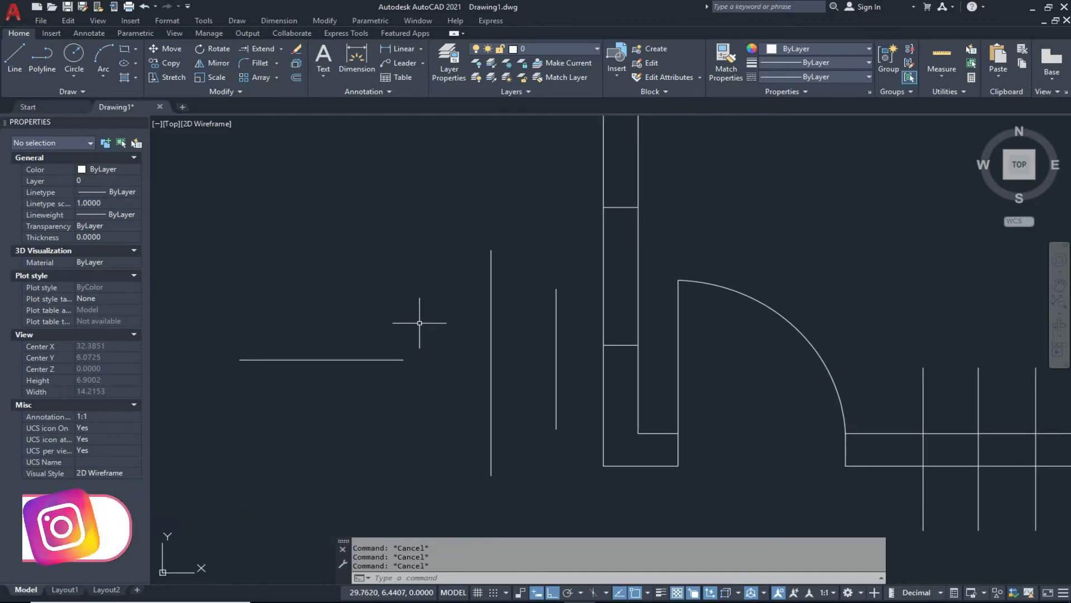
- Move the horizontal line straight up a short distance, level with the upper part of the two free-standing vertical lines
click(420, 323)
click(372, 402)
text(m)
key(Return)
click(382, 400)
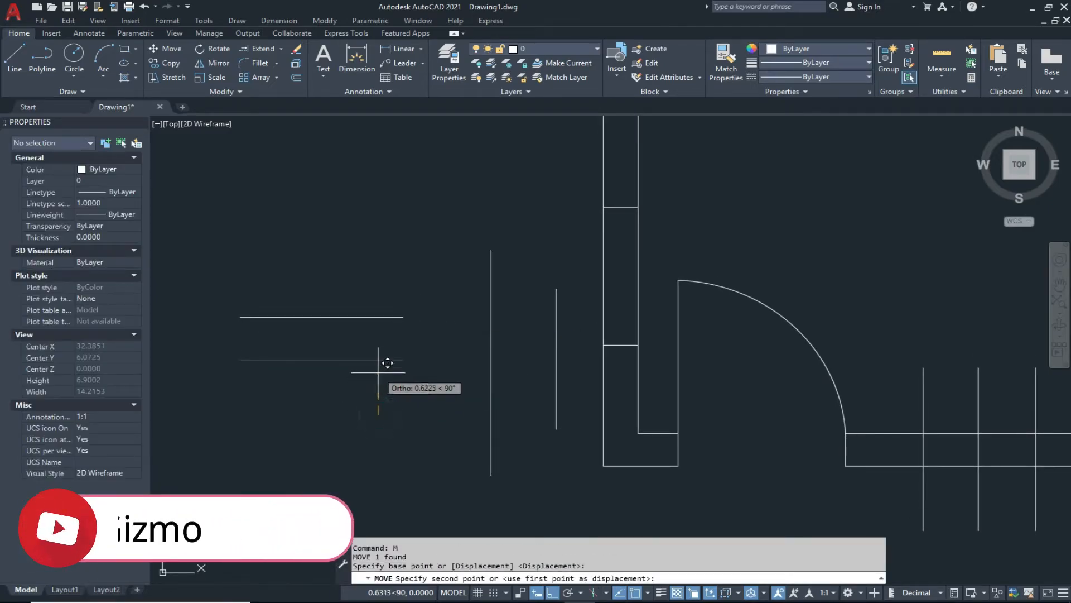
click(397, 352)
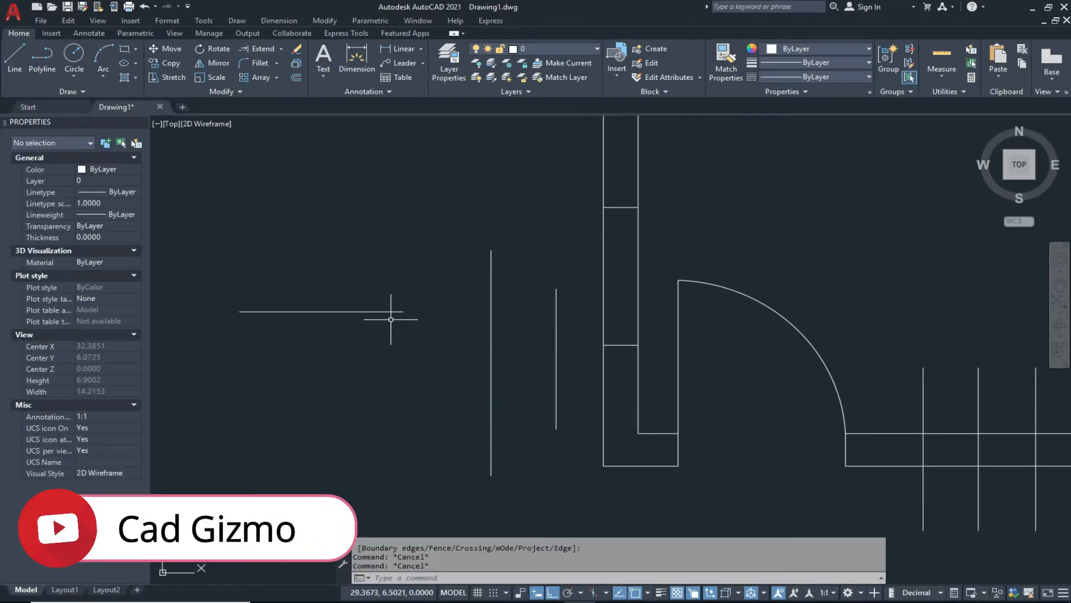
- Extend the horizontal line past the two vertical lines to the outer line of the left wall, using that wall line as boundary edge
click(258, 49)
click(603, 323)
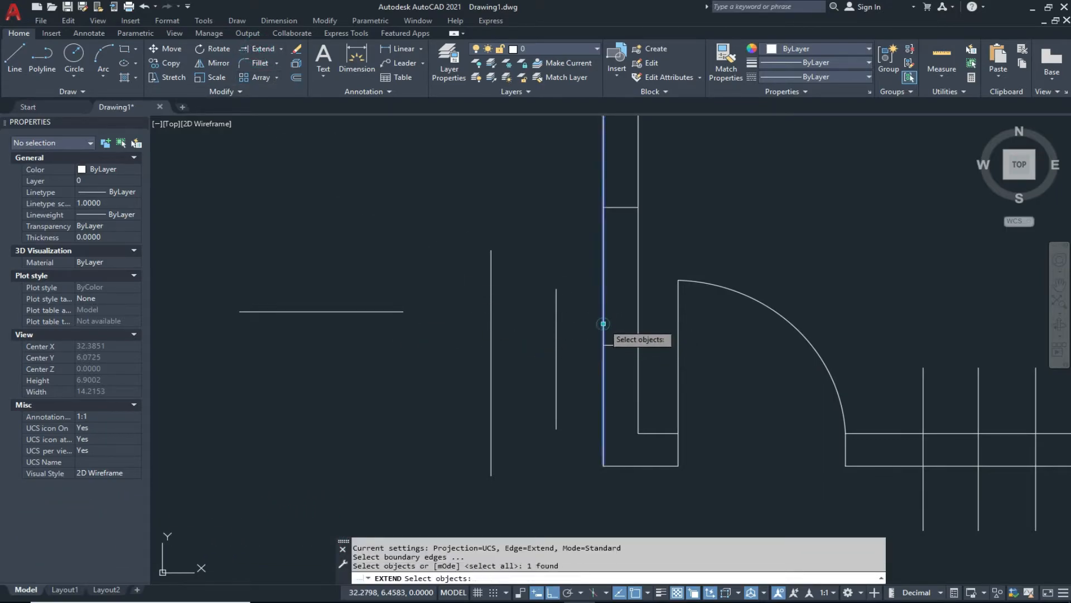
key(Return)
click(401, 311)
click(398, 311)
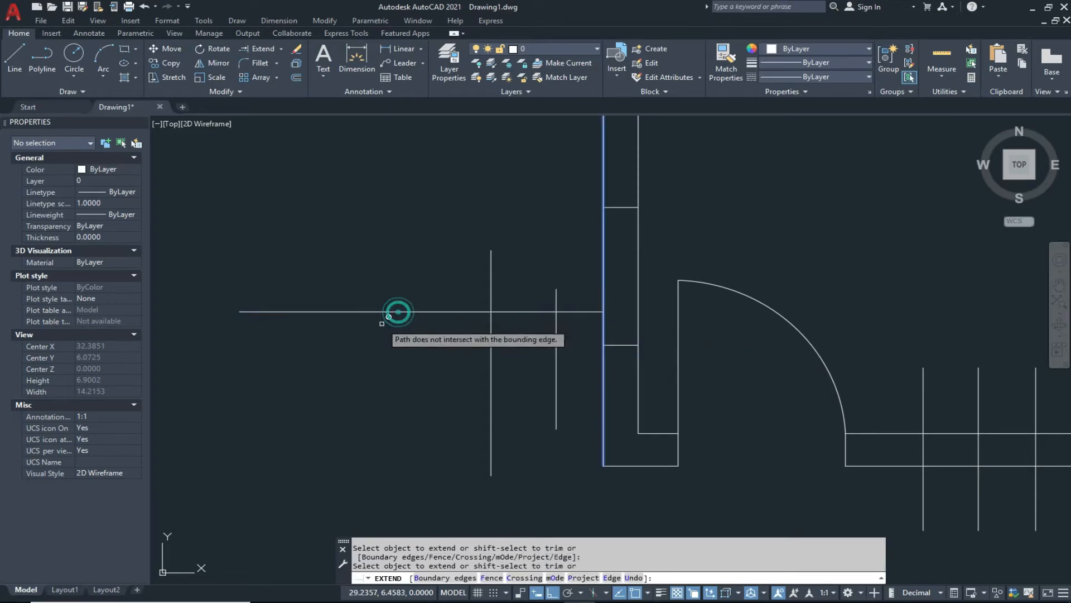
key(Escape)
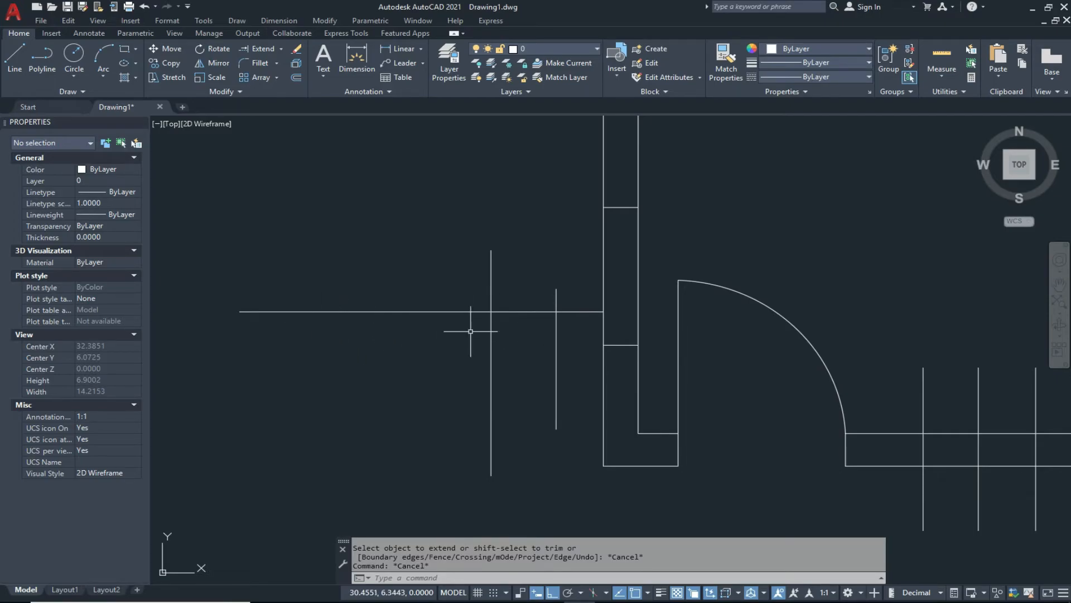
- Draw a three-point arc below the horizontal line with Ortho off, bulging toward the wall and open on the opposite side
middle_drag(421, 351, 534, 285)
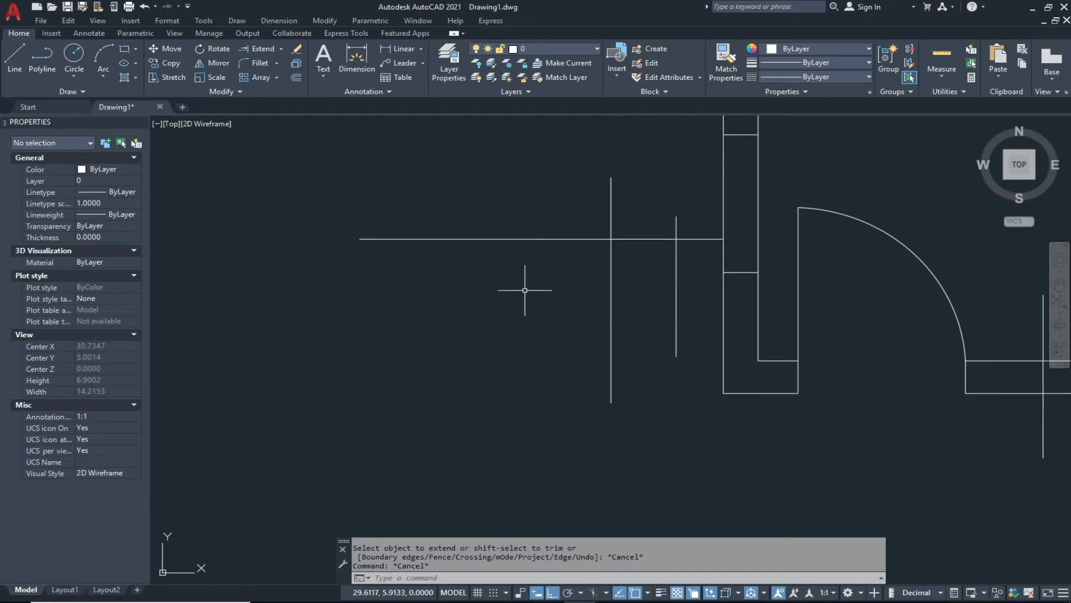
text(a)
key(Return)
click(453, 291)
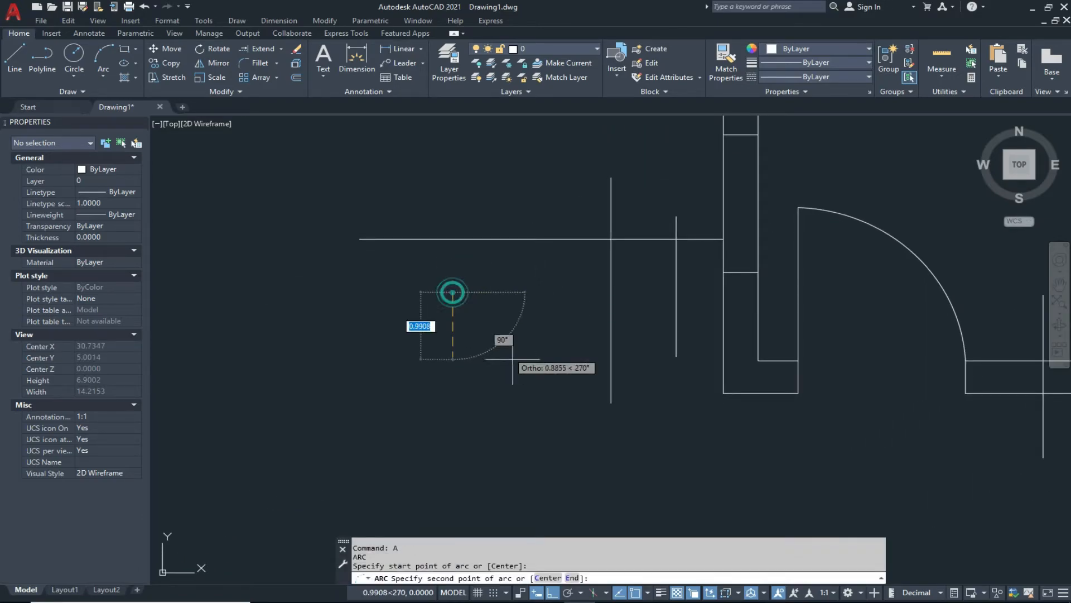
key(F8)
click(531, 363)
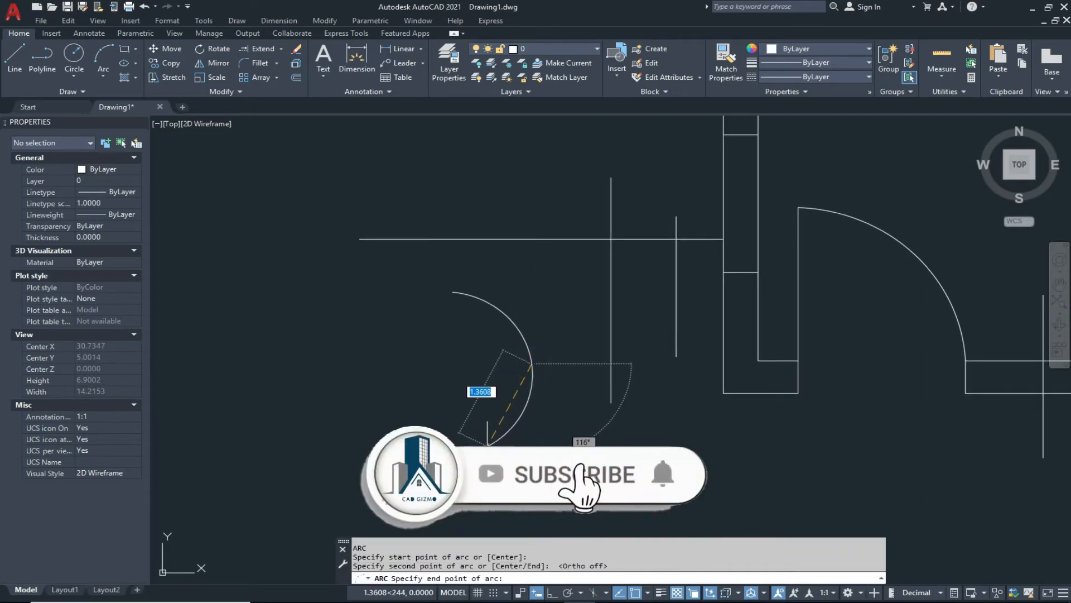
click(479, 452)
key(Escape)
middle_drag(471, 364, 550, 351)
key(Escape)
key(Escape)
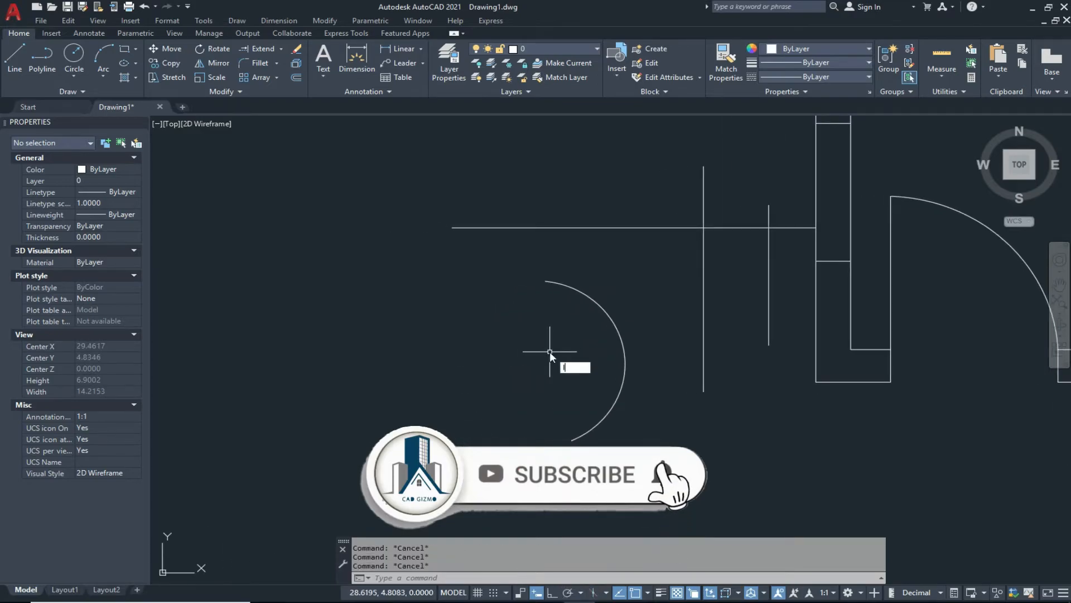
- Draw a nearly horizontal line on the arc's open side, leaving a gap between its end and the arc
text(l)
key(Return)
click(508, 357)
click(328, 356)
key(Escape)
key(Escape)
key(Escape)
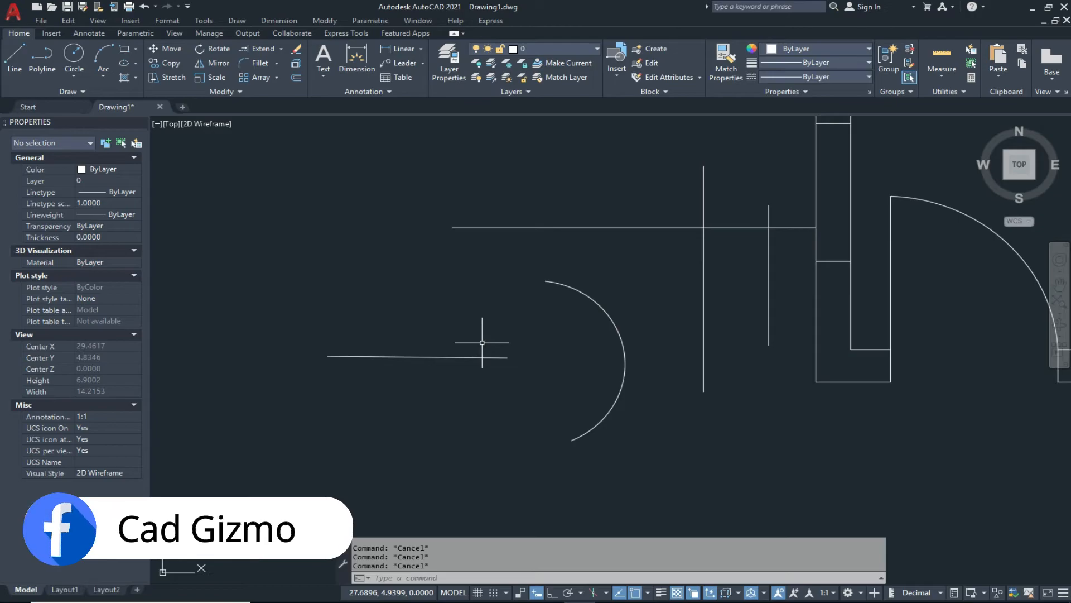
- Extend the nearly horizontal line to the arc as boundary edge, and undo the extension
text(ex)
key(Return)
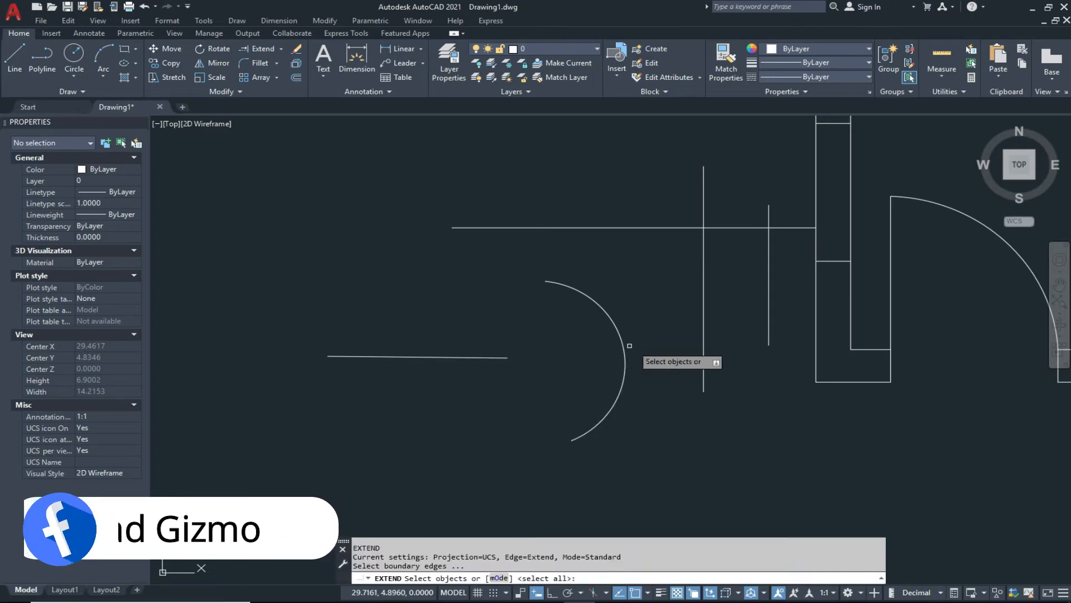
click(627, 346)
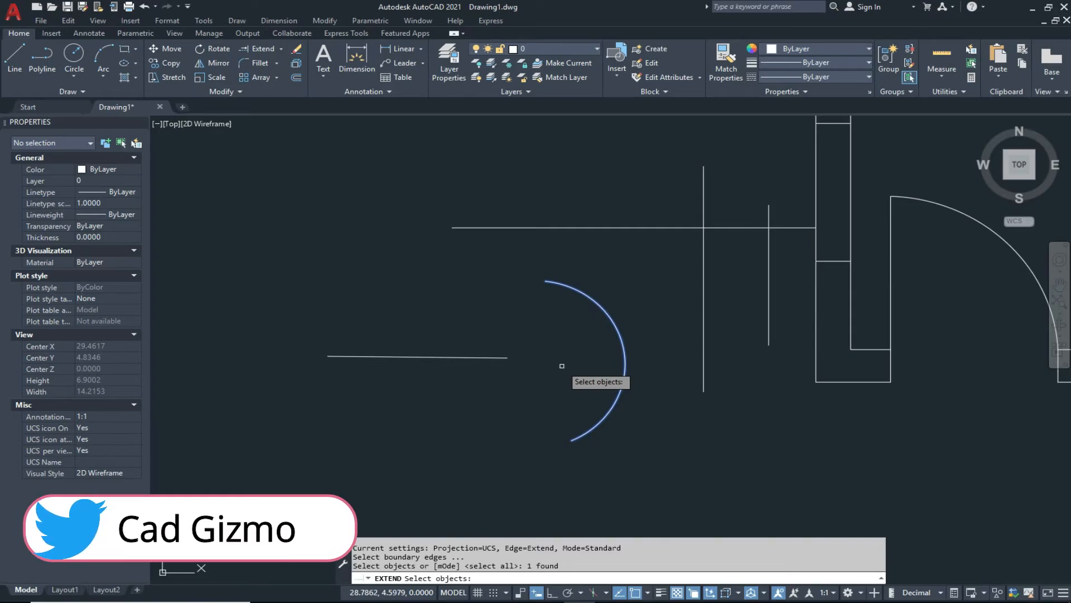
key(Return)
click(499, 358)
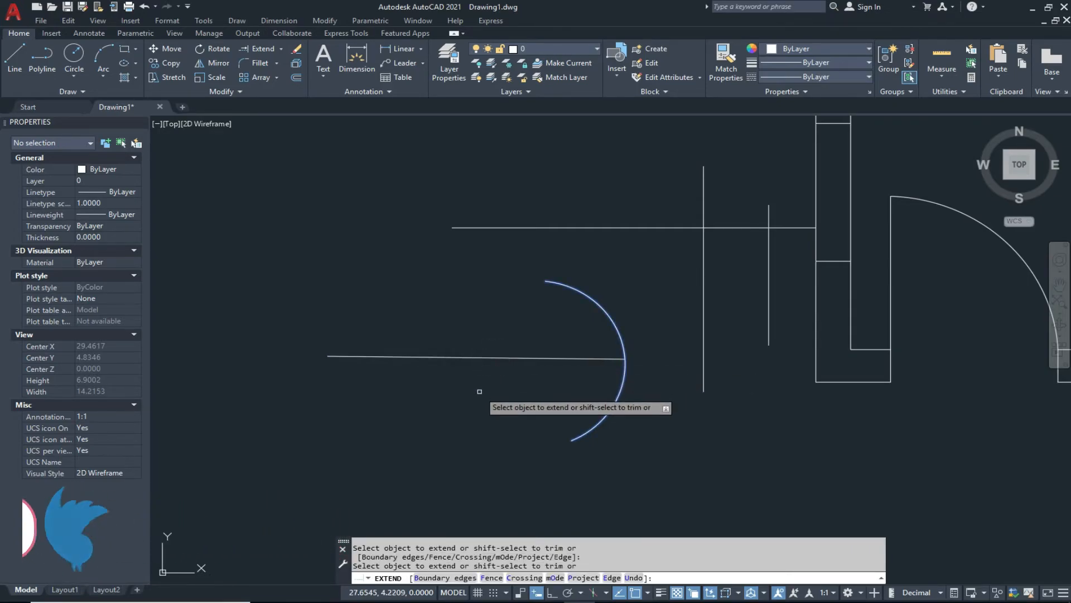
key(Escape)
key(Escape)
scroll(446, 390, down, 2)
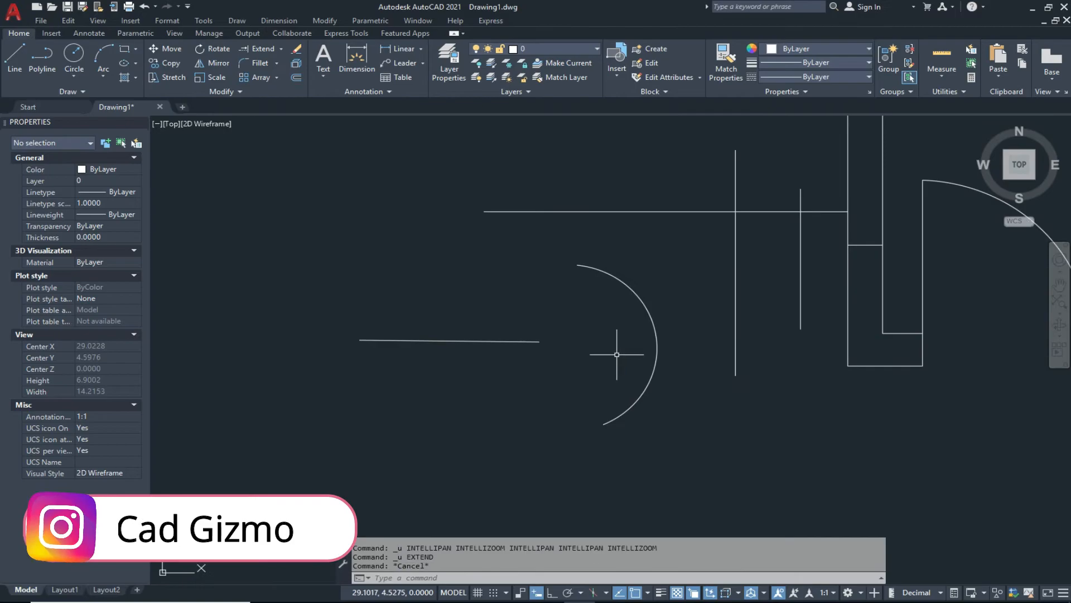
key(Escape)
key(Escape)
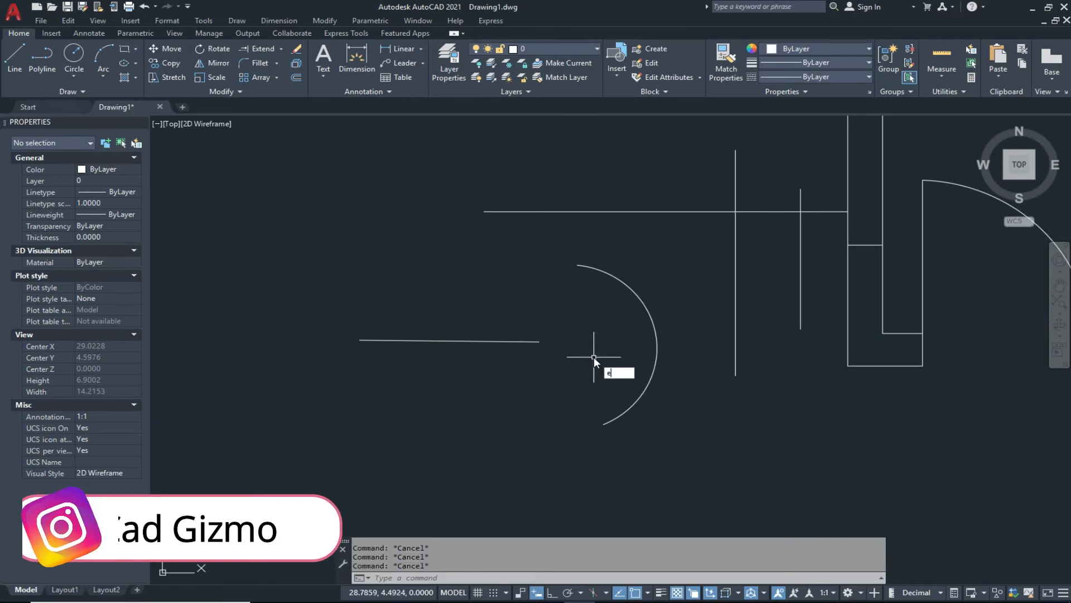
- Extend the nearly horizontal line to the arc, using all objects as boundary edges
text(EX)
key(Return)
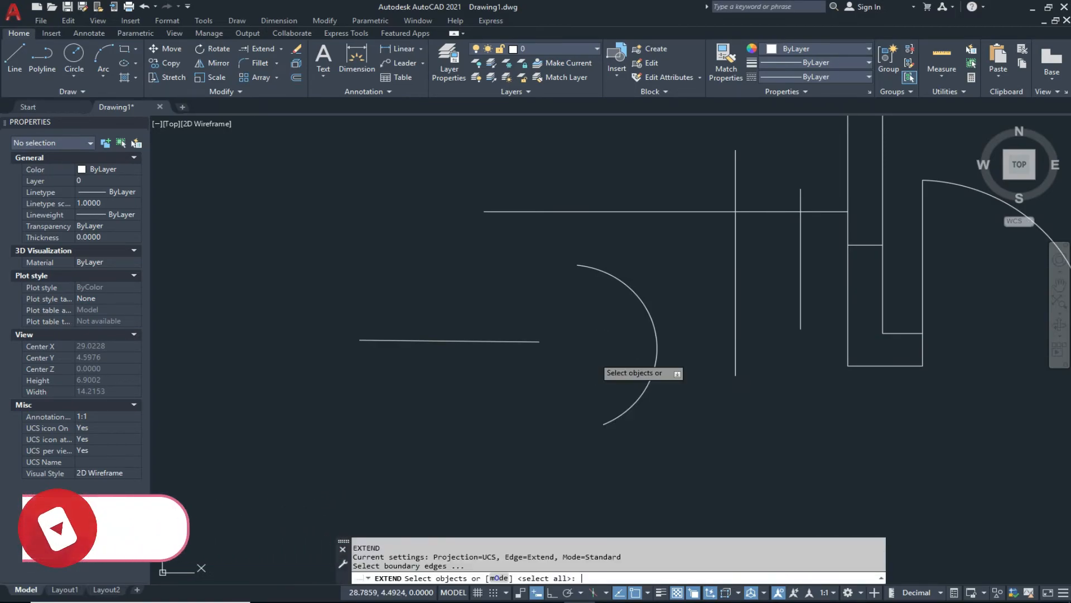
click(547, 308)
click(500, 381)
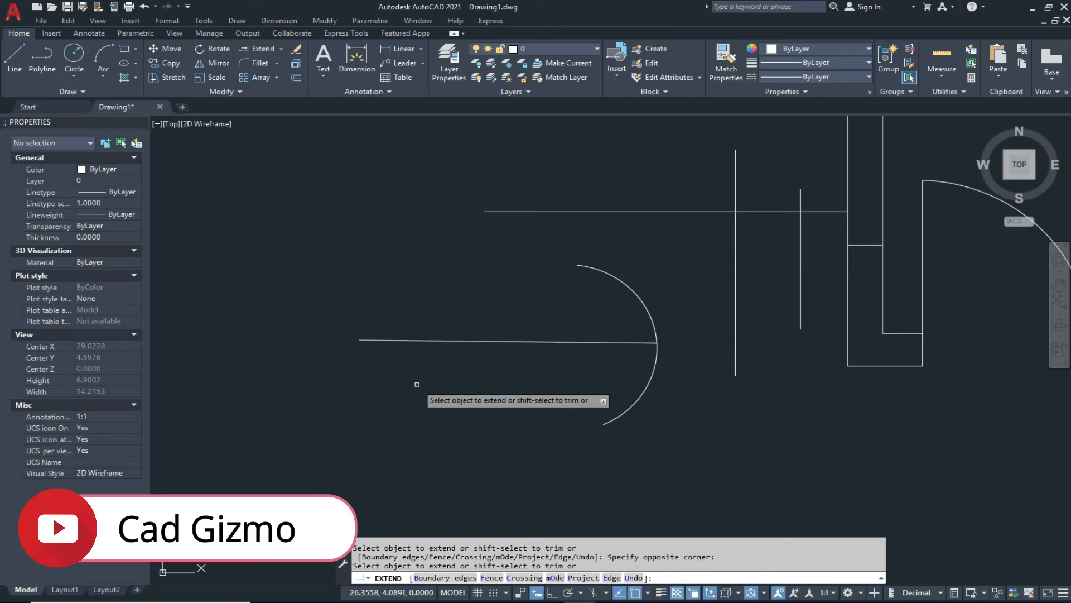
middle_drag(652, 303, 561, 367)
key(Escape)
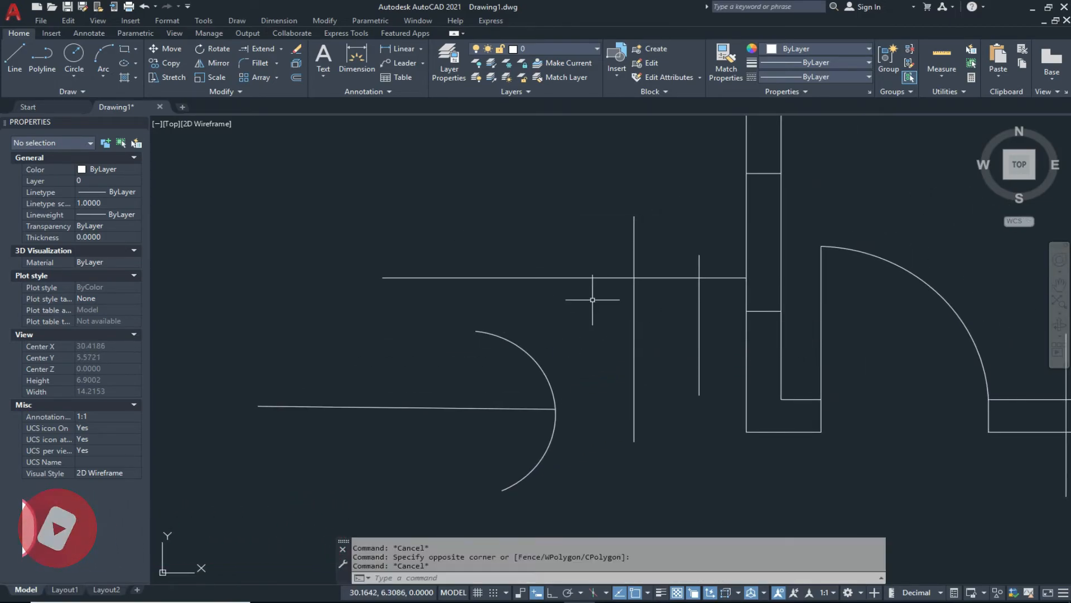
- Erase the horizontal line that crosses the two vertical lines and ends at the left wall
click(599, 250)
click(570, 299)
text(E)
key(Return)
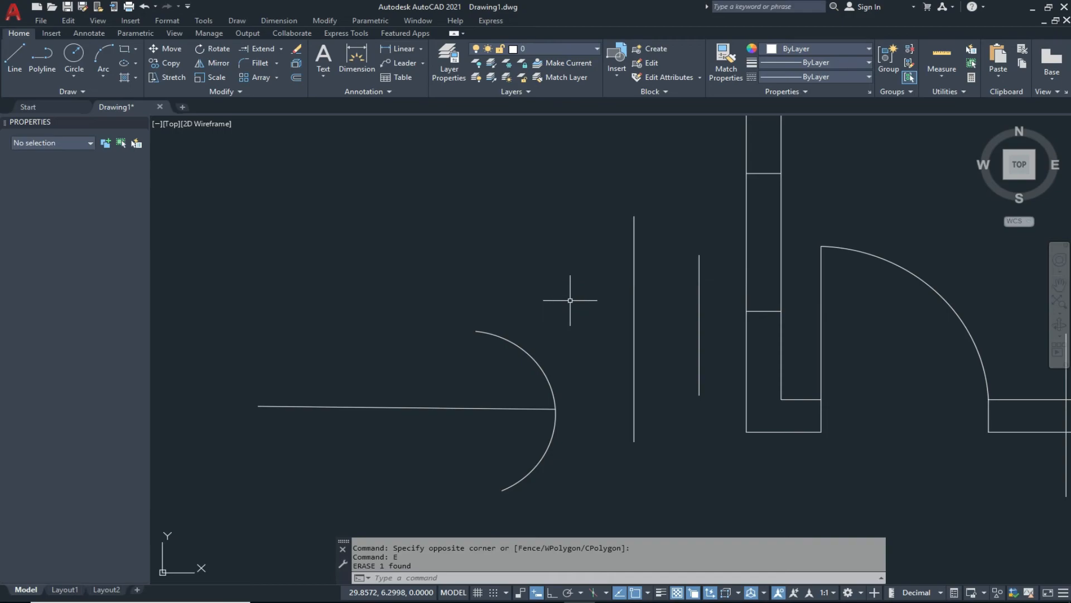
key(Escape)
- Draw a horizontal line above the arc with Ortho on, leaving a gap before the two vertical lines
middle_drag(570, 299, 562, 313)
text(L)
key(Return)
click(482, 289)
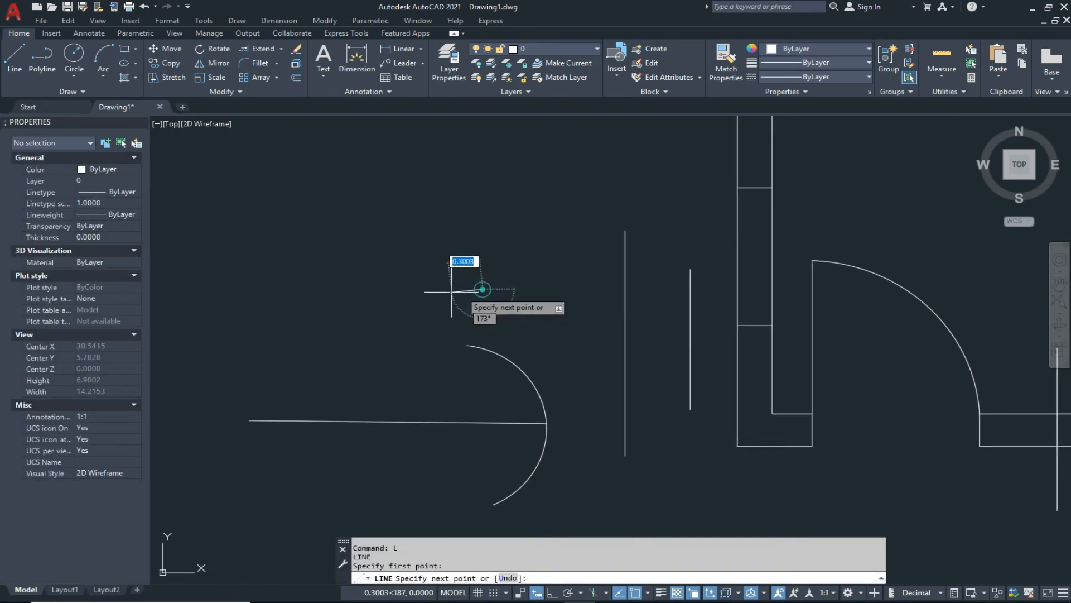
key(F8)
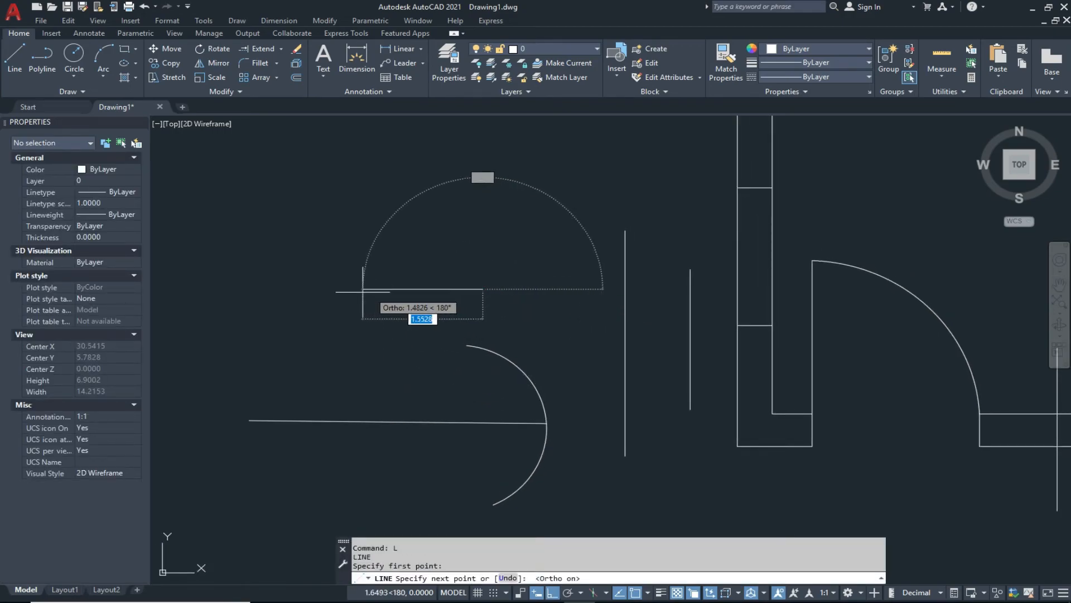
click(301, 289)
key(Escape)
- Extend the new horizontal line to the first and then the second vertical line, using all objects as boundary edges
text(ex)
key(Return)
click(475, 258)
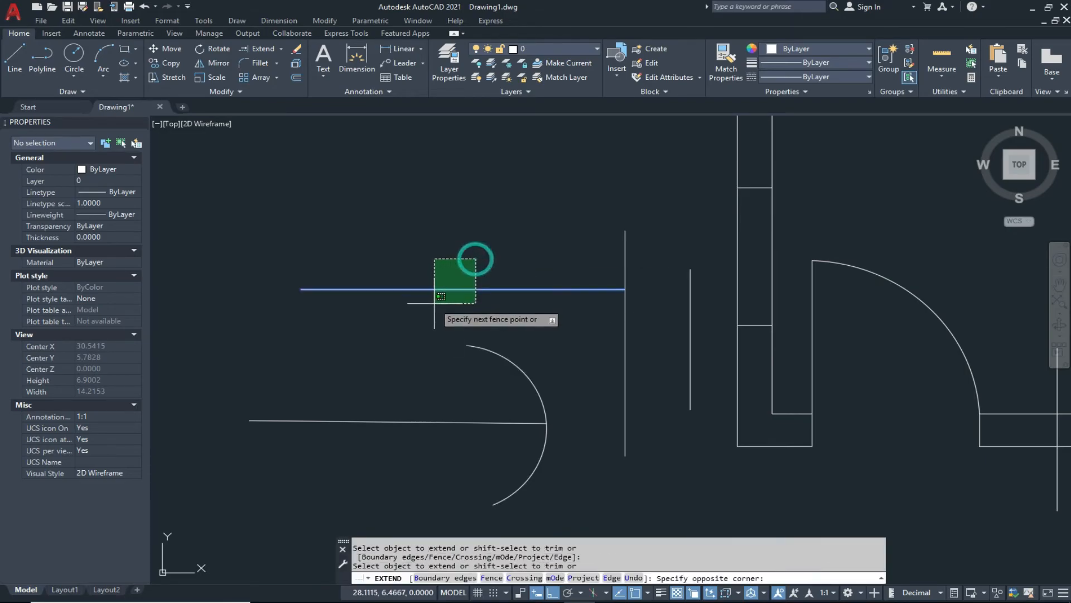
click(434, 303)
middle_drag(525, 306, 478, 316)
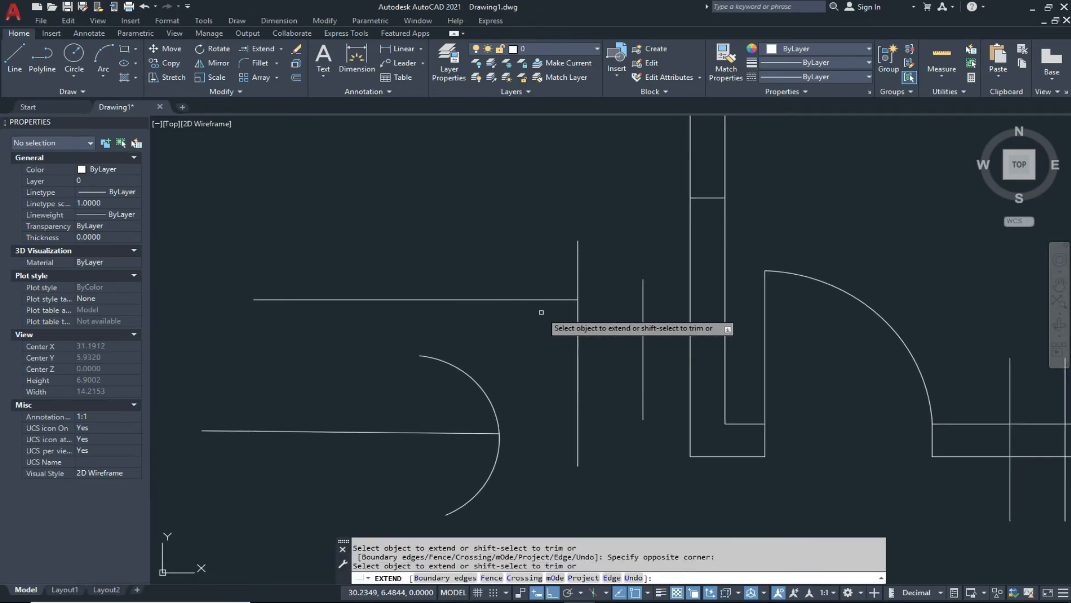
click(517, 283)
click(485, 314)
- Extend the horizontal line further to the left wall's outer line and on to its inner line
middle_drag(558, 314, 490, 318)
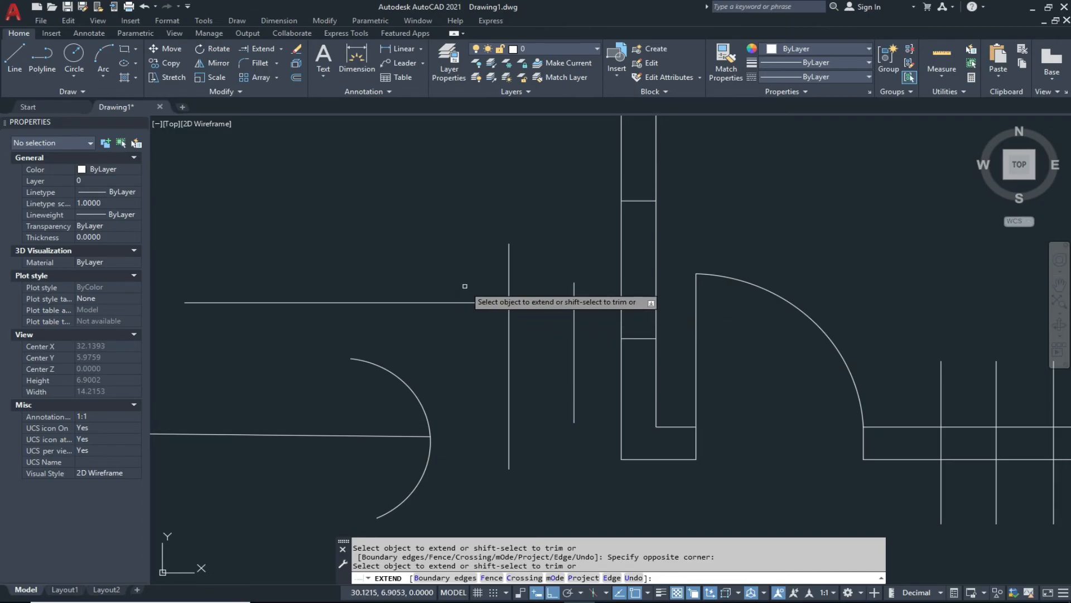
click(488, 281)
click(447, 321)
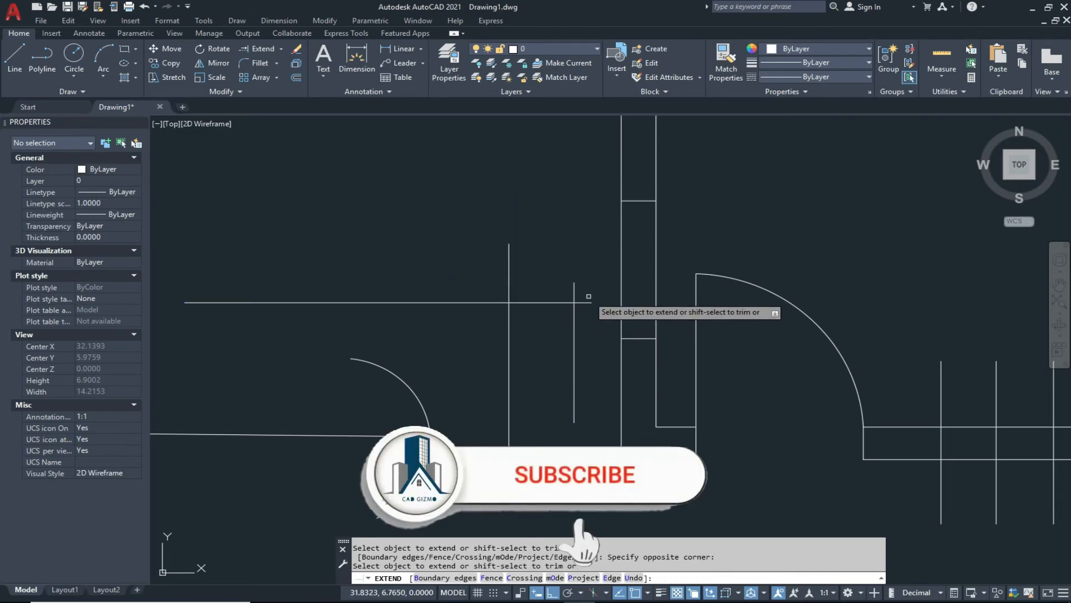
scroll(588, 301, up, 8)
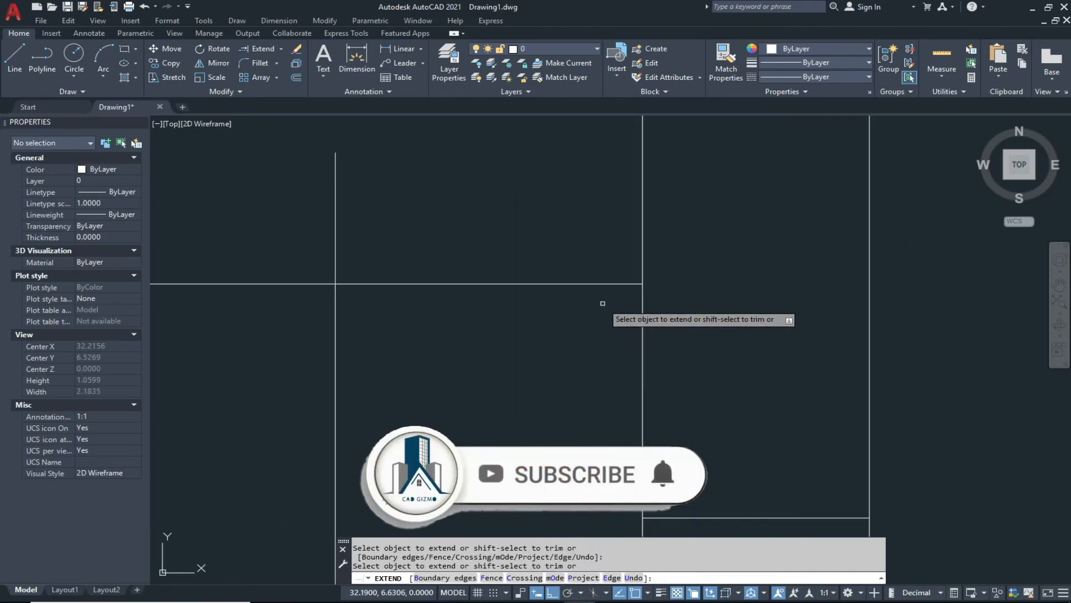
middle_drag(609, 297, 558, 331)
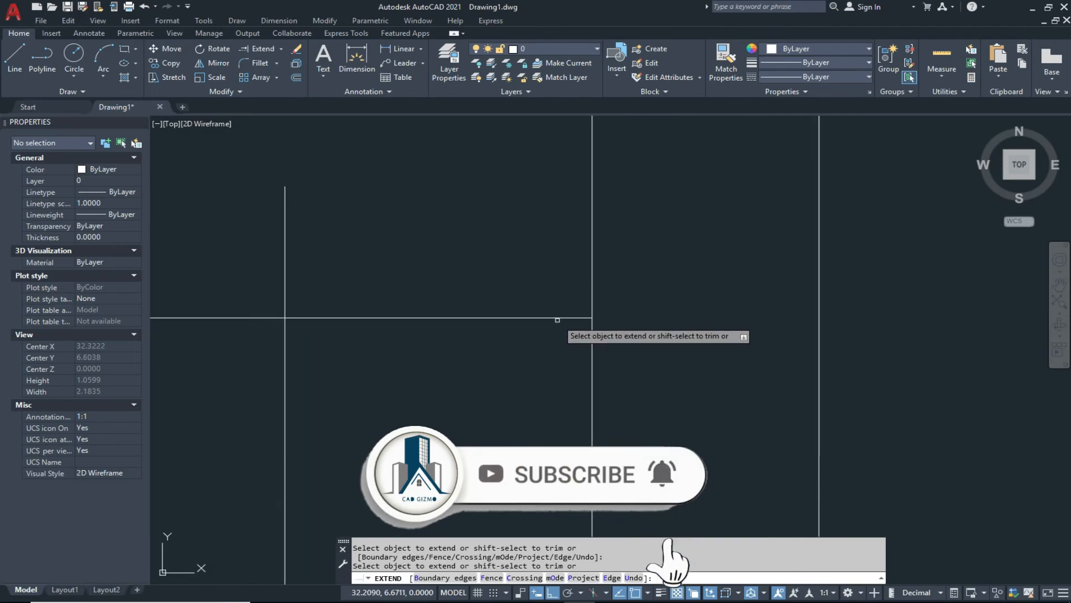
scroll(557, 318, down, 6)
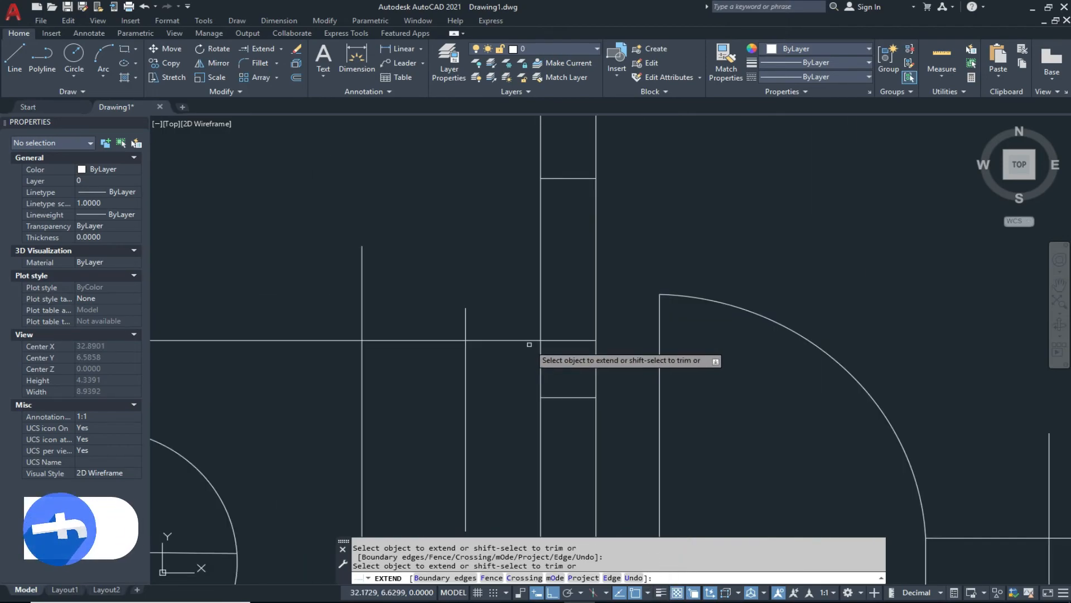
scroll(596, 335, down, 8)
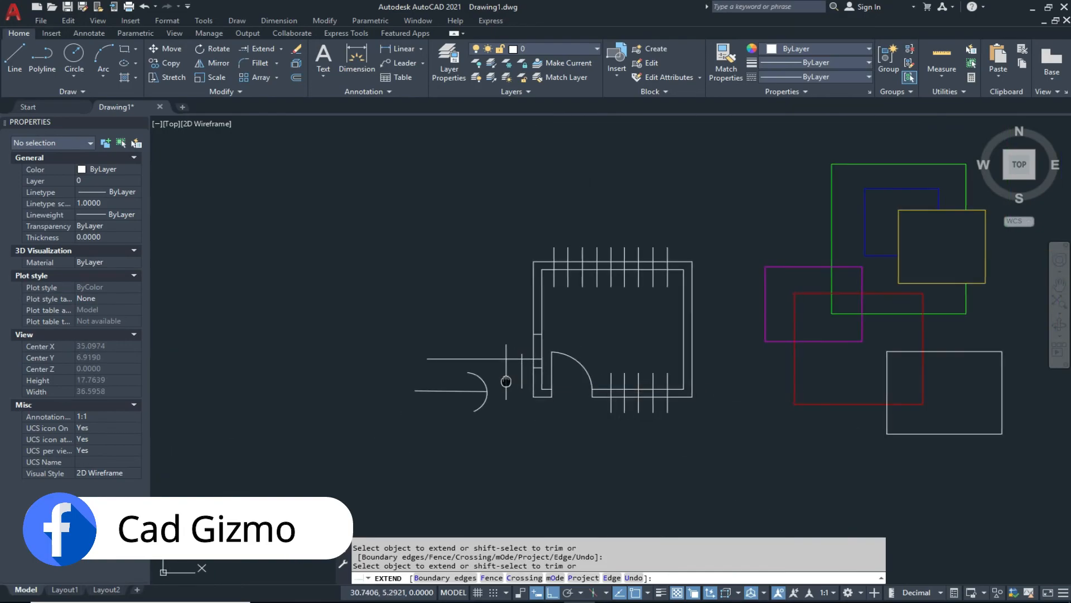
scroll(543, 354, up, 4)
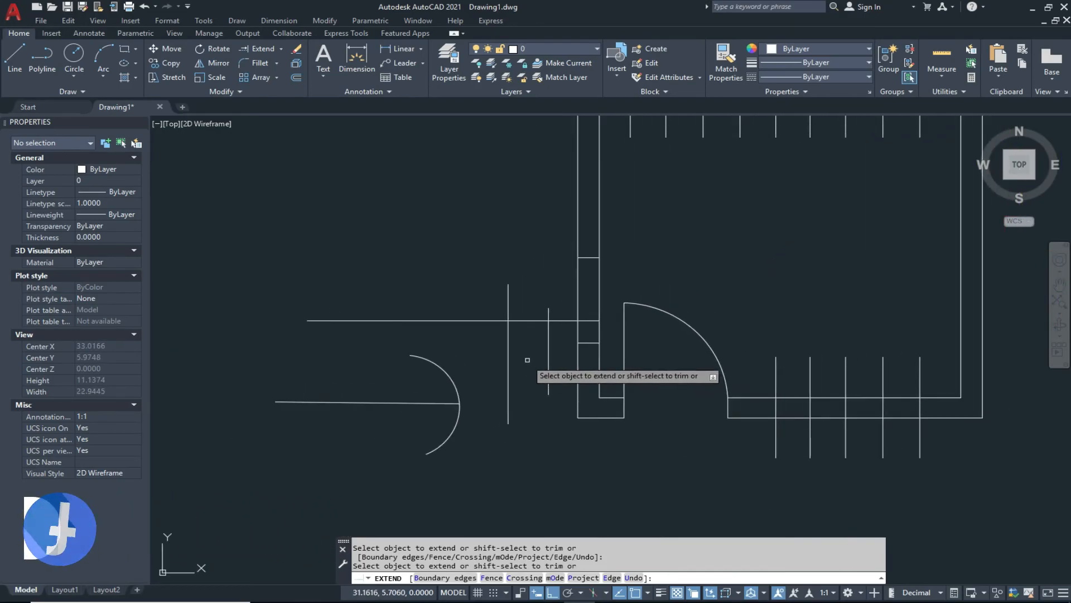
scroll(525, 356, down, 3)
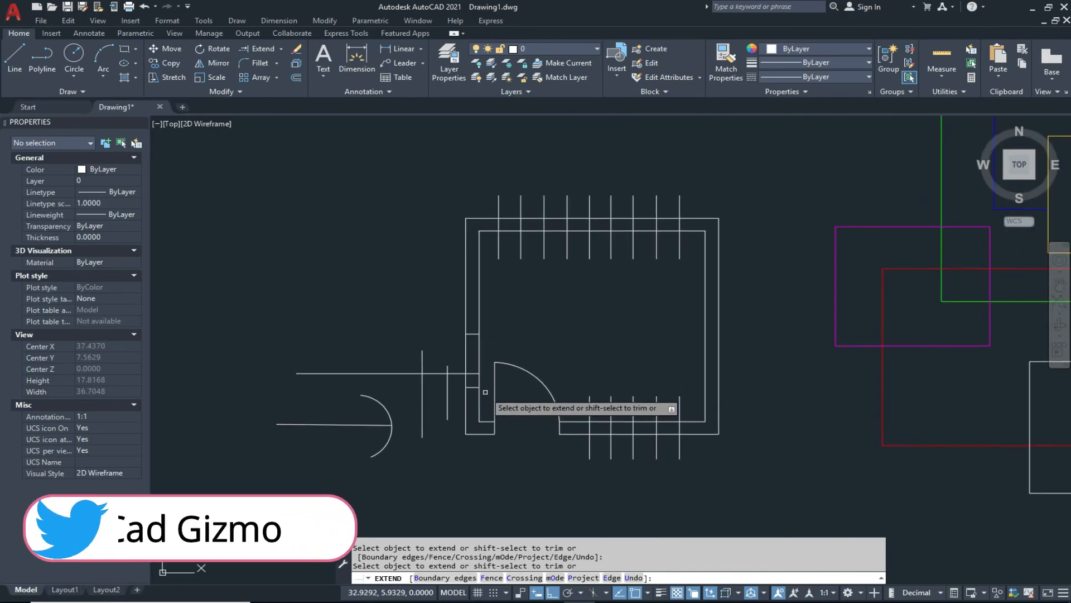
scroll(533, 374, up, 6)
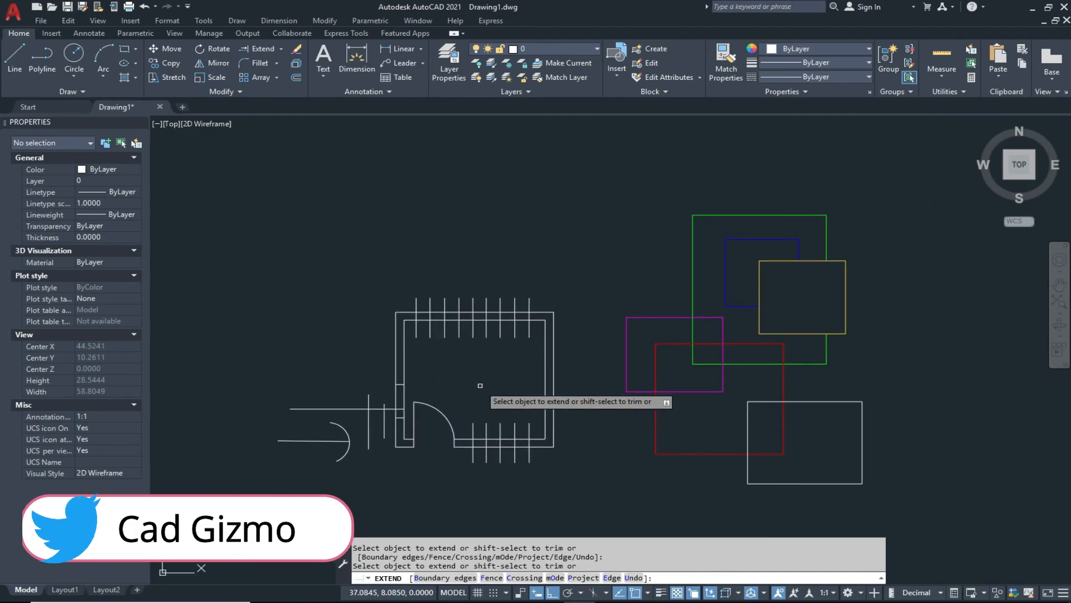
middle_drag(476, 385, 450, 370)
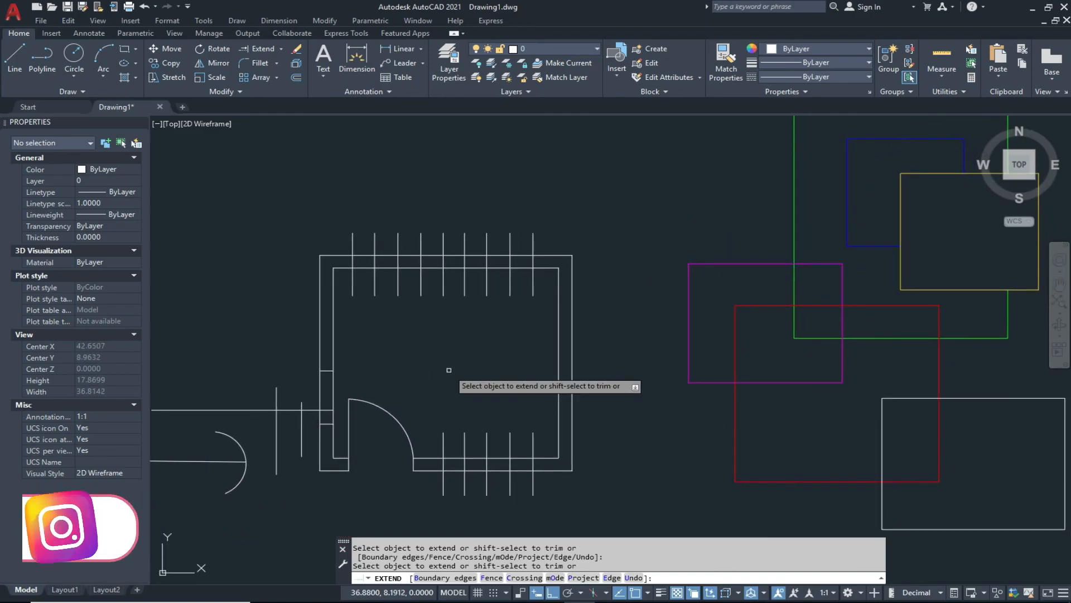